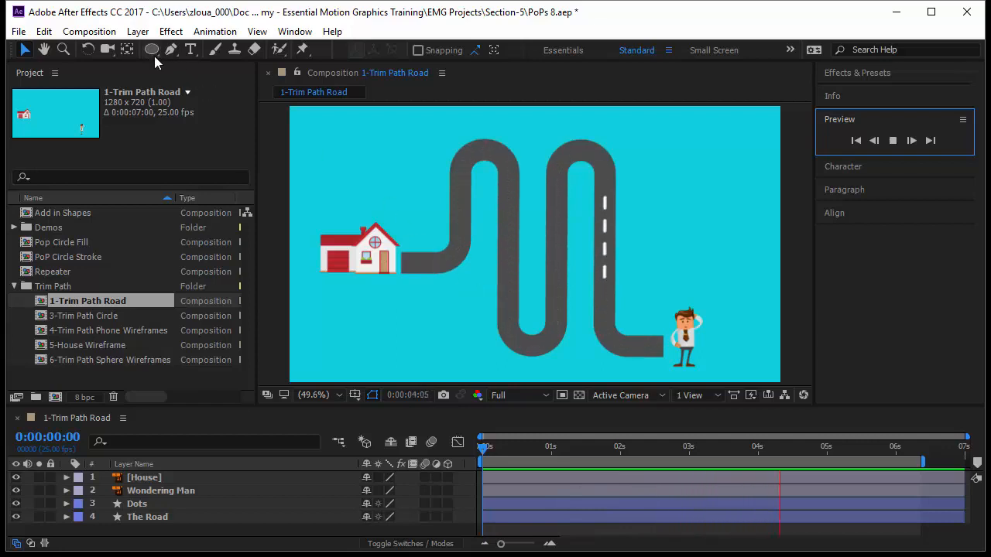
Step: Open the 3-Trim Path Circle composition and draw a rectangle with the Rectangle tool near its centre
{"action": "left_click_drag", "start_coordinate": [154, 55], "coordinate": [211, 83]}
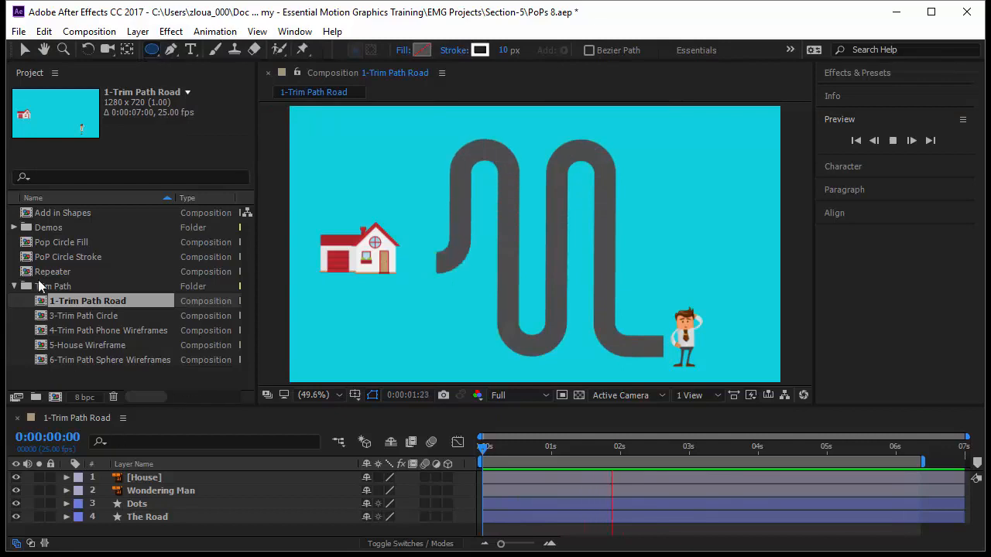
{"action": "double_click", "coordinate": [85, 316]}
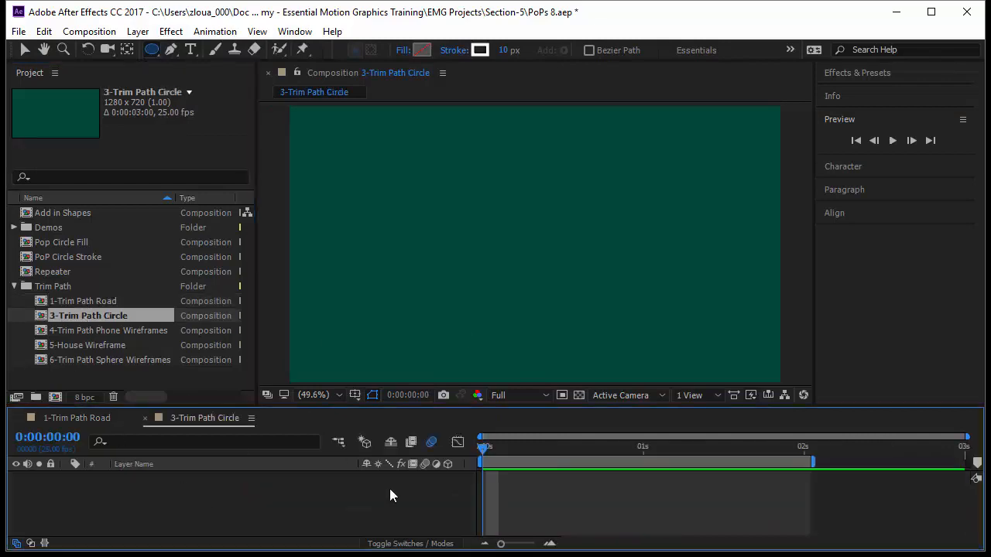
{"action": "left_click_drag", "start_coordinate": [158, 51], "coordinate": [215, 48]}
{"action": "left_click_drag", "start_coordinate": [460, 185], "coordinate": [596, 302]}
Step: Give the rectangle a Solid Color fill in blue
{"action": "left_click", "coordinate": [407, 53]}
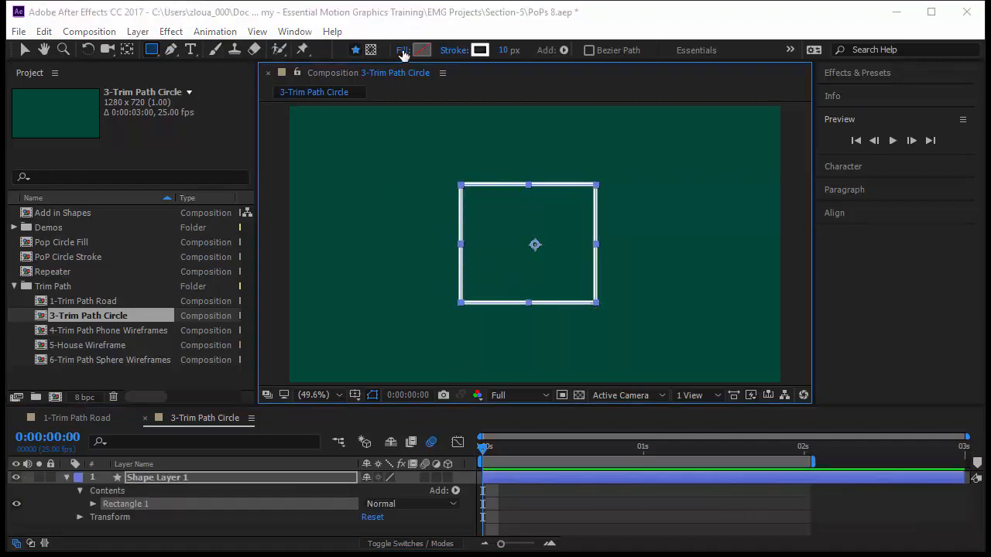
{"action": "left_click", "coordinate": [43, 43]}
{"action": "left_click", "coordinate": [78, 133]}
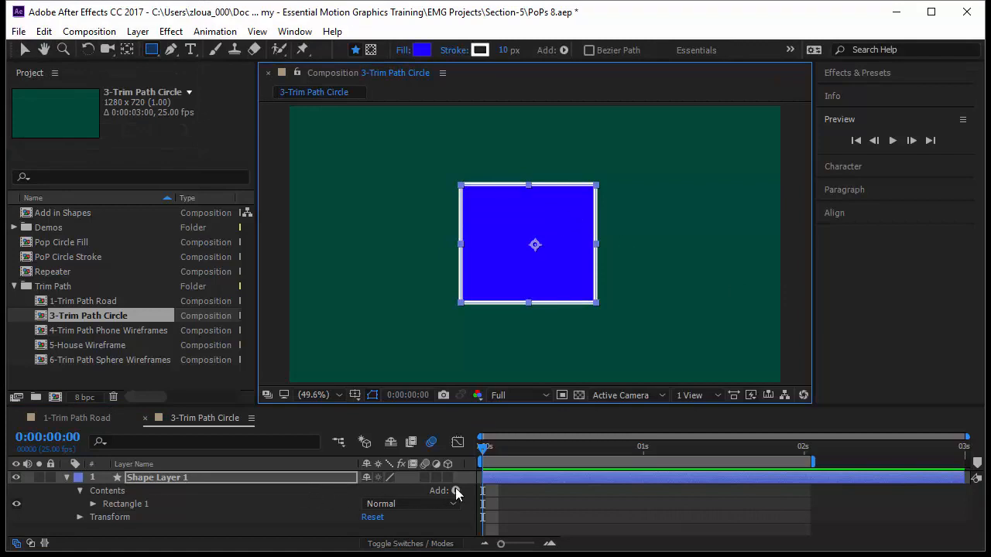
Step: Add a Trim Paths operator to the contents of Shape Layer 1
{"action": "left_click", "coordinate": [172, 493]}
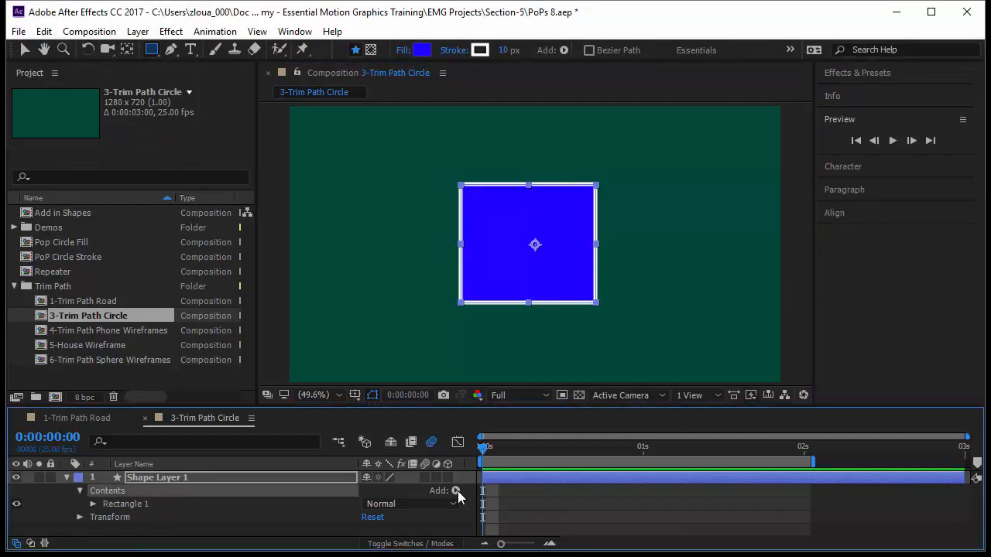
{"action": "left_click", "coordinate": [456, 490]}
{"action": "left_click", "coordinate": [531, 408]}
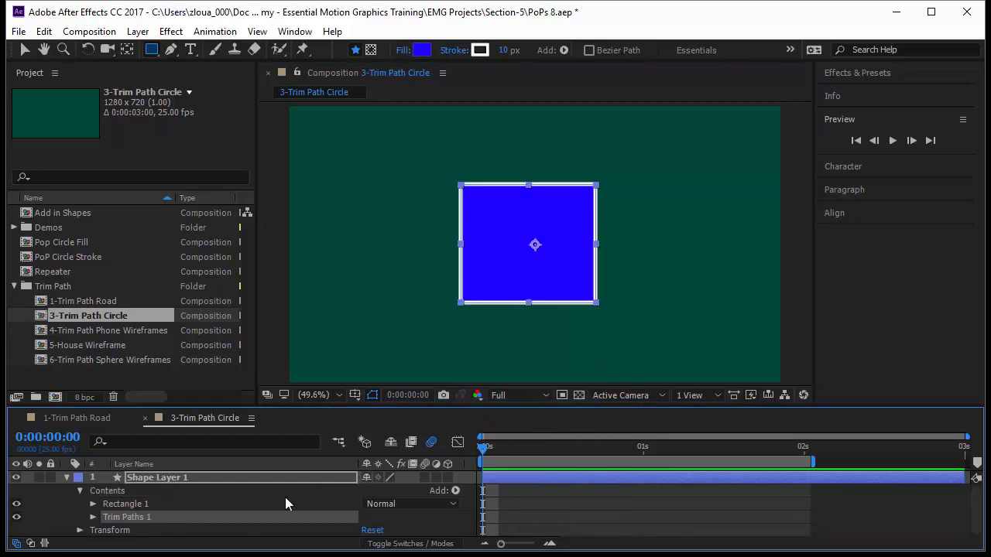
Step: Expand the Trim Paths properties, enlarge the timeline area, and set Start to 51%
{"action": "left_click", "coordinate": [92, 517]}
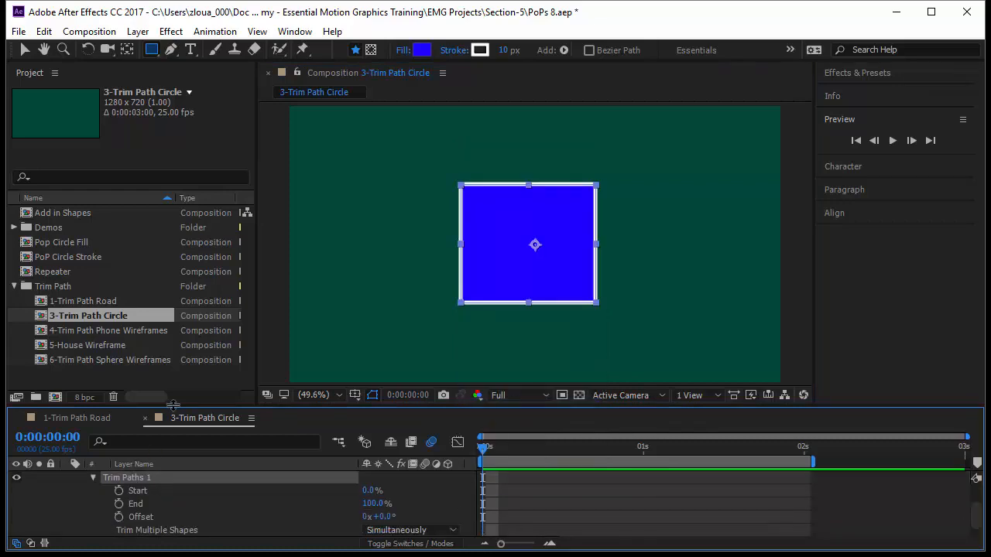
{"action": "left_click_drag", "start_coordinate": [173, 404], "coordinate": [178, 364]}
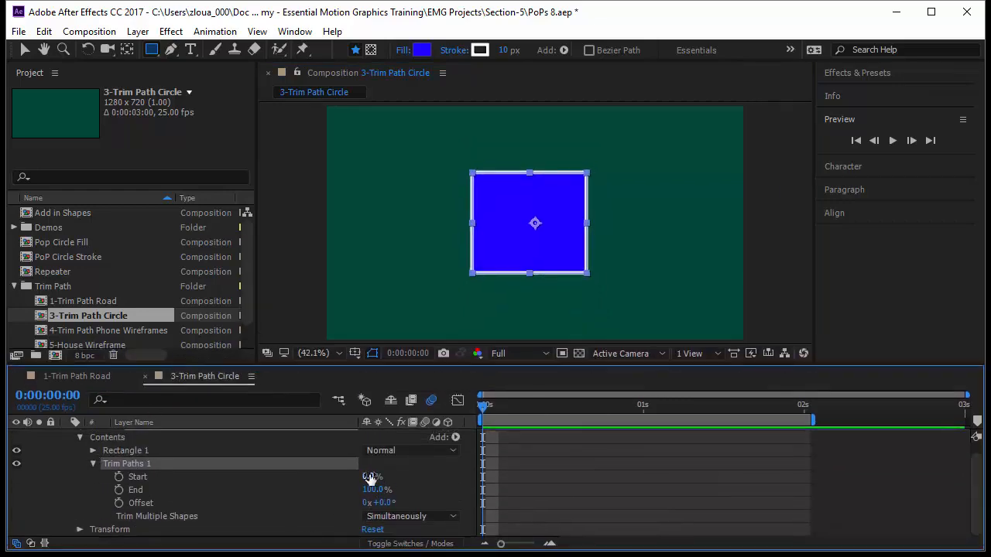
{"action": "mouse_move", "coordinate": [384, 478]}
{"action": "left_mouse_down"}
{"action": "mouse_move", "coordinate": [427, 483]}
{"action": "mouse_move", "coordinate": [368, 491]}
{"action": "mouse_move", "coordinate": [406, 492]}
{"action": "left_mouse_up"}
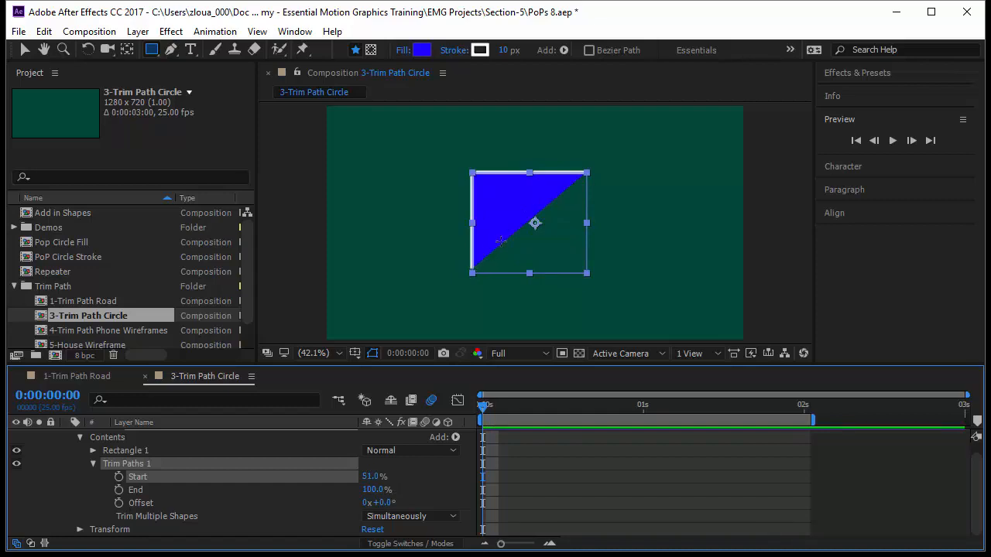
{"action": "left_click", "coordinate": [373, 494]}
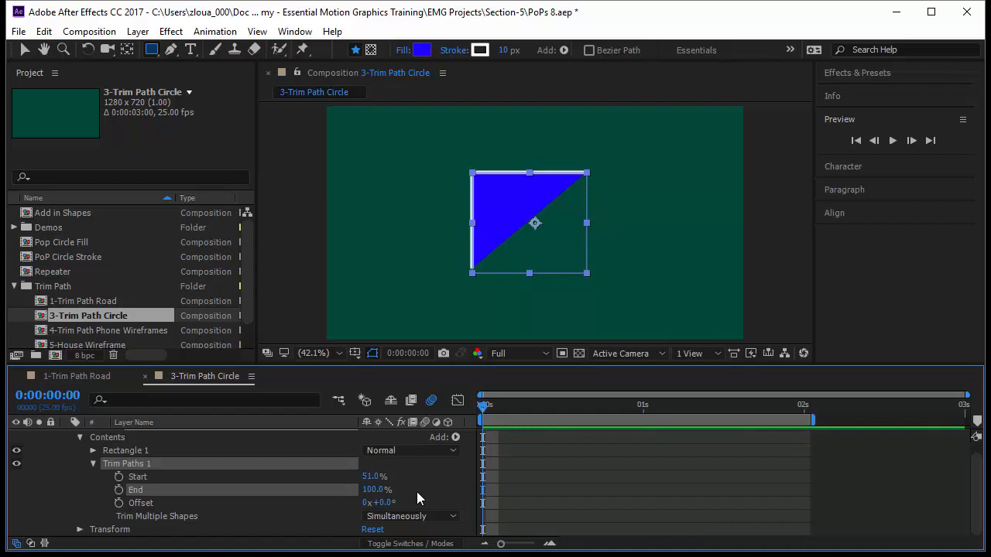
Step: Set the rectangle's fill to None so only its stroke remains, deselect the layer and switch to the Selection tool
{"action": "left_click", "coordinate": [405, 50]}
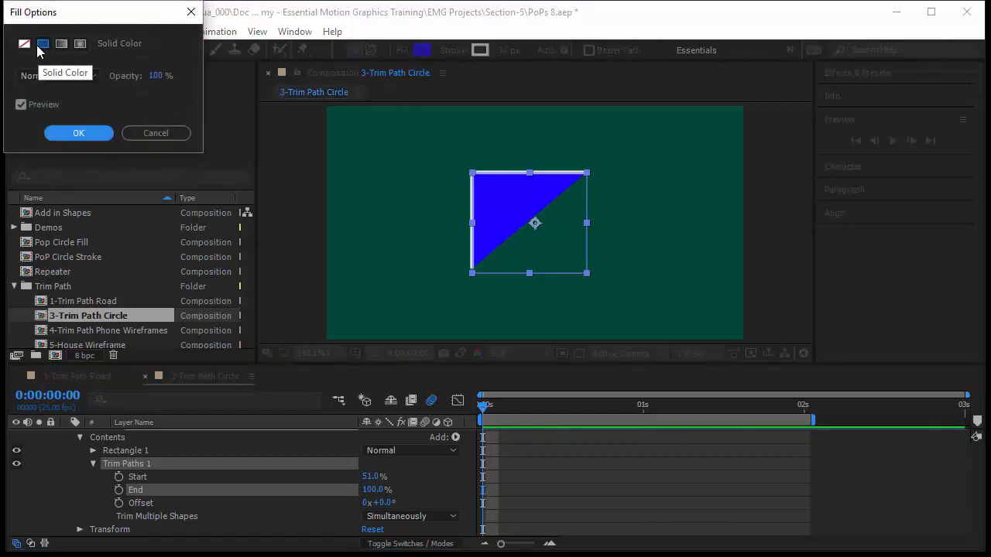
{"action": "left_click", "coordinate": [25, 45]}
{"action": "left_click", "coordinate": [78, 132]}
{"action": "left_click", "coordinate": [594, 468]}
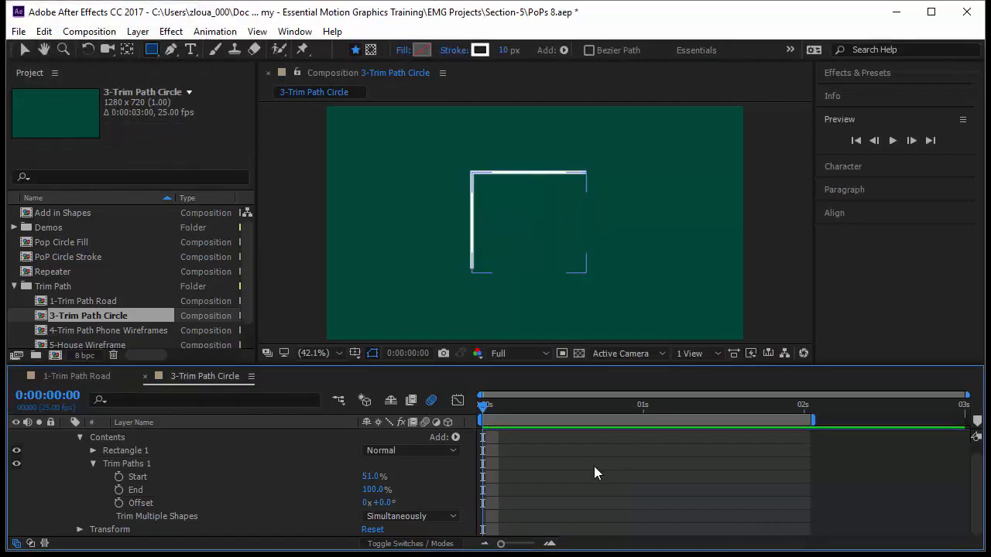
{"action": "left_click", "coordinate": [25, 49]}
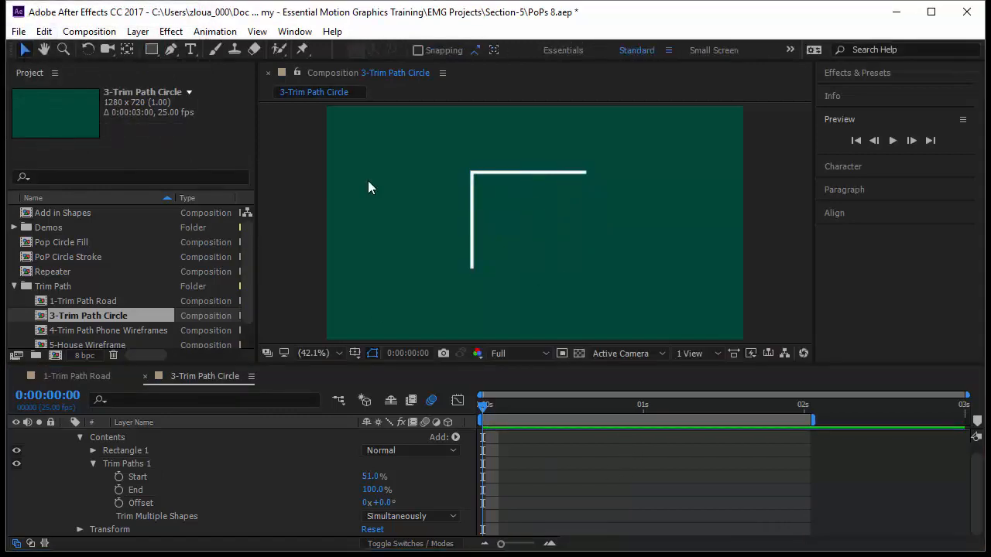
Step: Test the Trim Paths Start value on the rectangle by partly trimming the stroke, and return it to 0%
{"action": "left_click", "coordinate": [511, 231]}
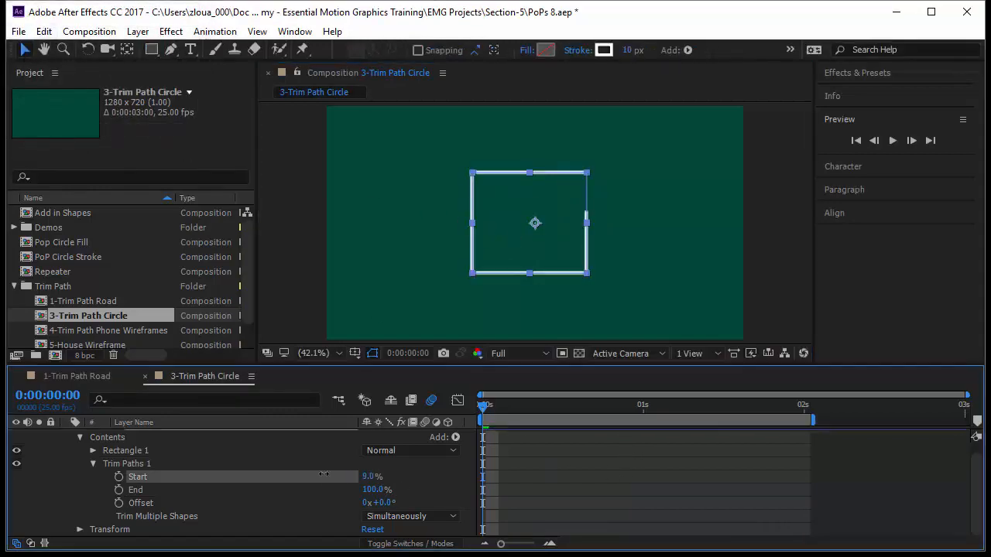
{"action": "left_click_drag", "start_coordinate": [370, 477], "coordinate": [310, 474]}
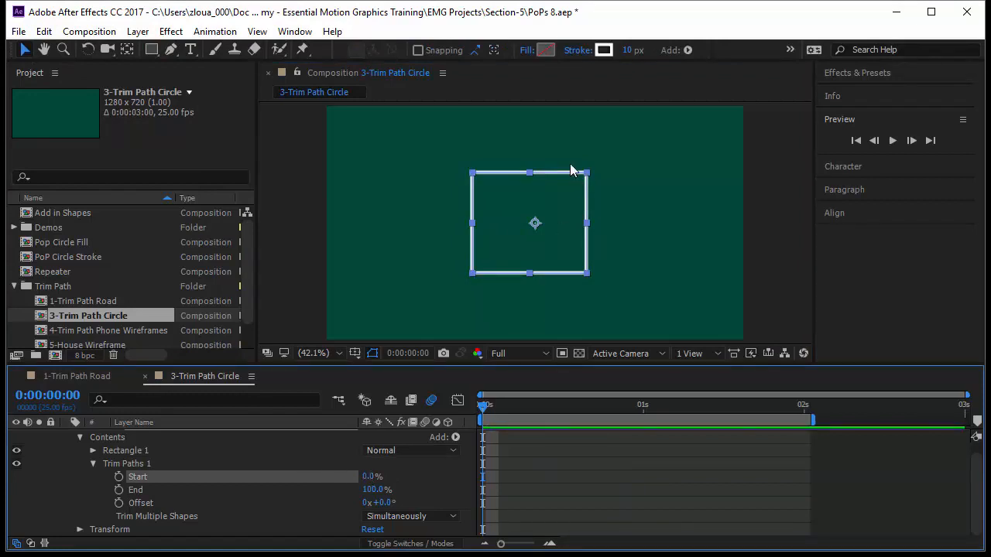
{"action": "left_click_drag", "start_coordinate": [367, 476], "coordinate": [383, 476]}
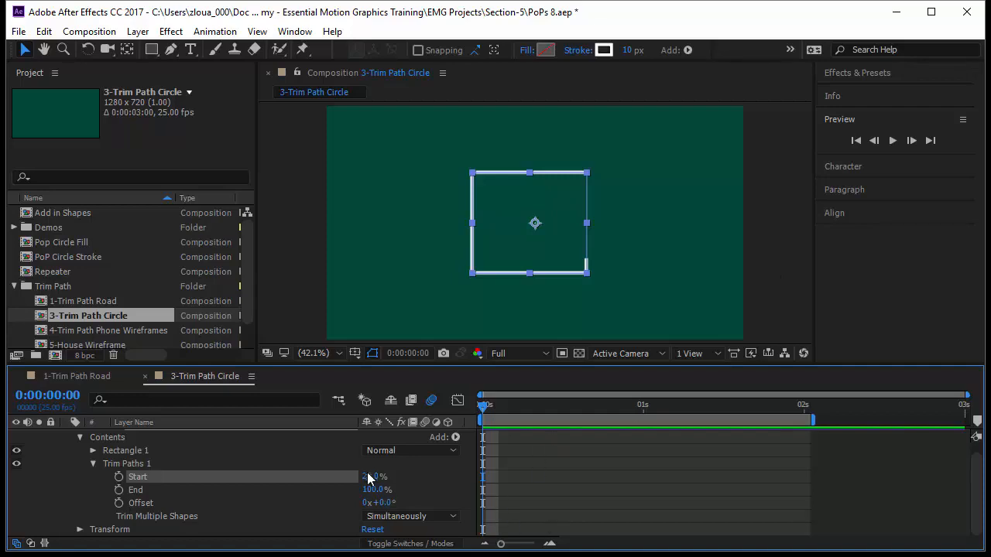
{"action": "mouse_move", "coordinate": [368, 476]}
{"action": "left_mouse_down"}
{"action": "mouse_move", "coordinate": [457, 476]}
{"action": "mouse_move", "coordinate": [350, 477]}
{"action": "left_mouse_up"}
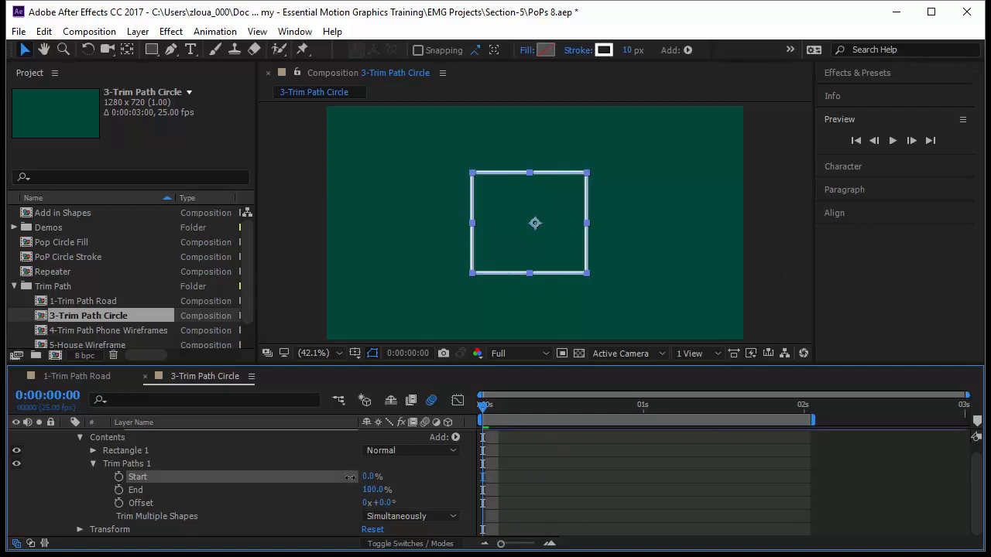
{"action": "left_click", "coordinate": [582, 482]}
{"action": "left_click", "coordinate": [531, 267]}
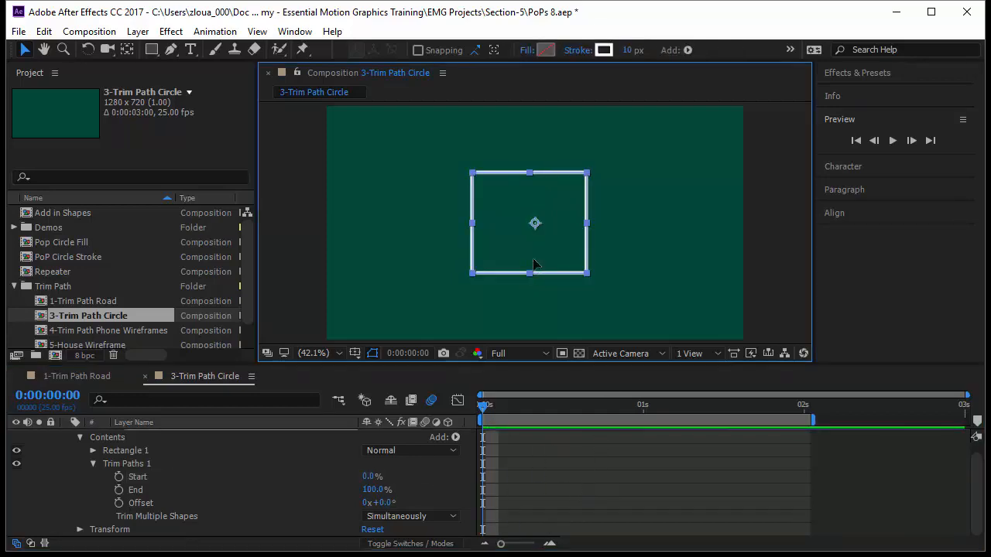
Step: Keyframe Trim Paths Start from 100% at 0:00:00:00 to 0% at 0:00:01:00, and preview the animation from the beginning
{"action": "left_click_drag", "start_coordinate": [367, 476], "coordinate": [496, 493]}
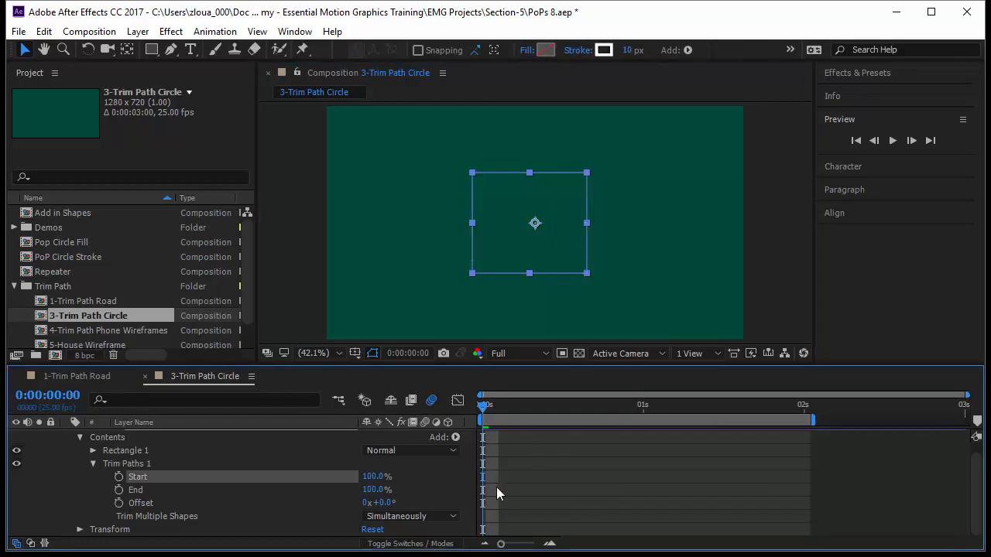
{"action": "left_click", "coordinate": [119, 476]}
{"action": "left_click_drag", "start_coordinate": [481, 418], "coordinate": [649, 460]}
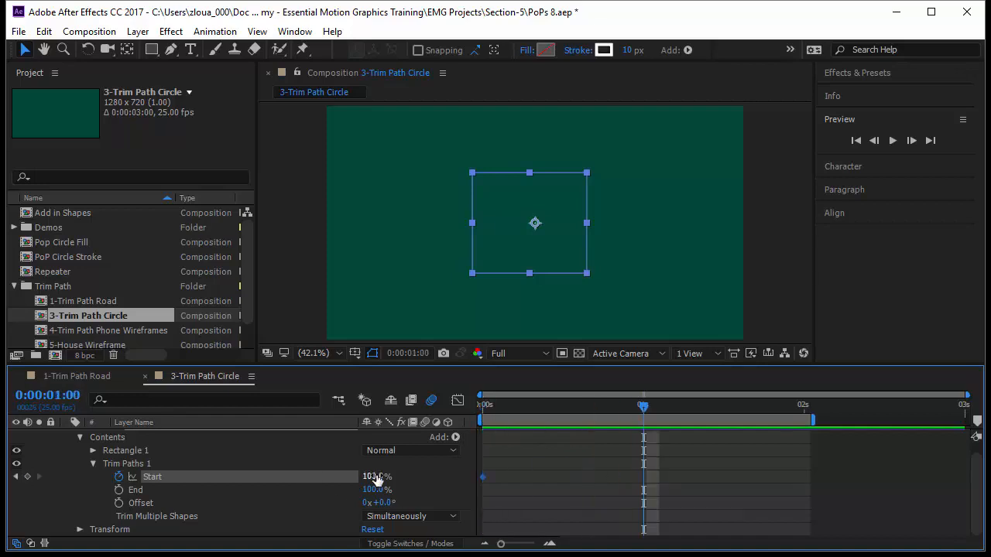
{"action": "left_click_drag", "start_coordinate": [377, 478], "coordinate": [300, 477]}
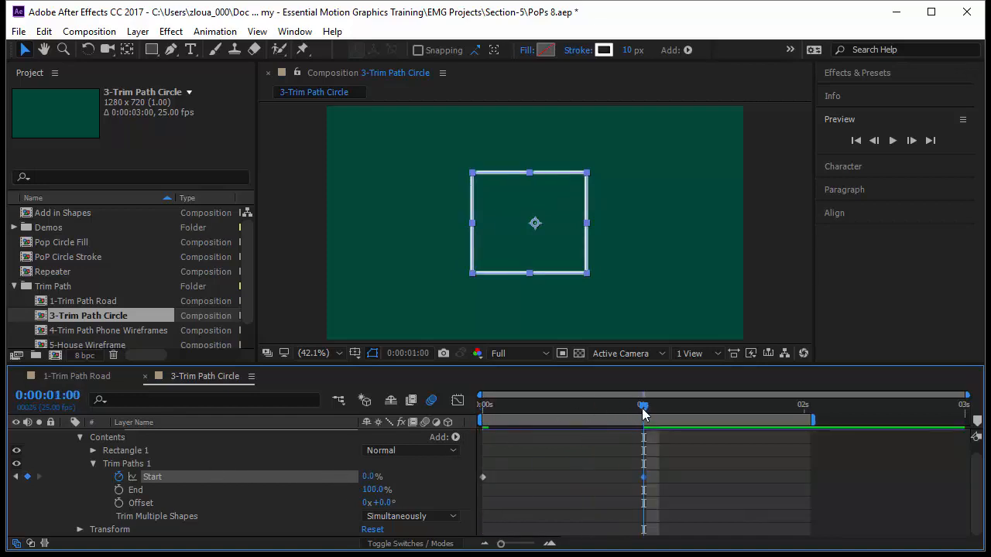
{"action": "left_click_drag", "start_coordinate": [643, 414], "coordinate": [459, 420]}
{"action": "key", "text": "space"}
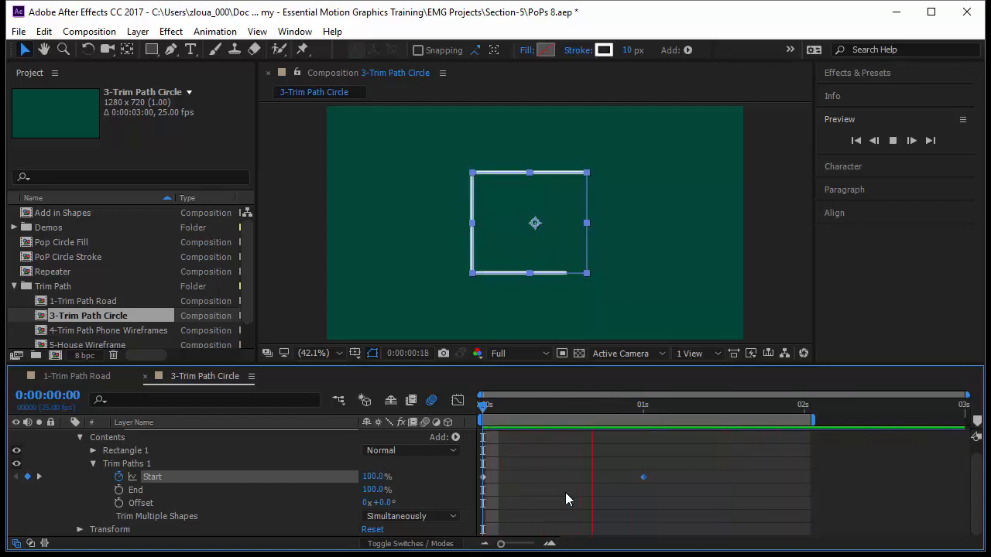
Step: Collapse the trim settings and duplicate Rectangle 1 twice within Shape Layer 1
{"action": "left_click", "coordinate": [94, 463]}
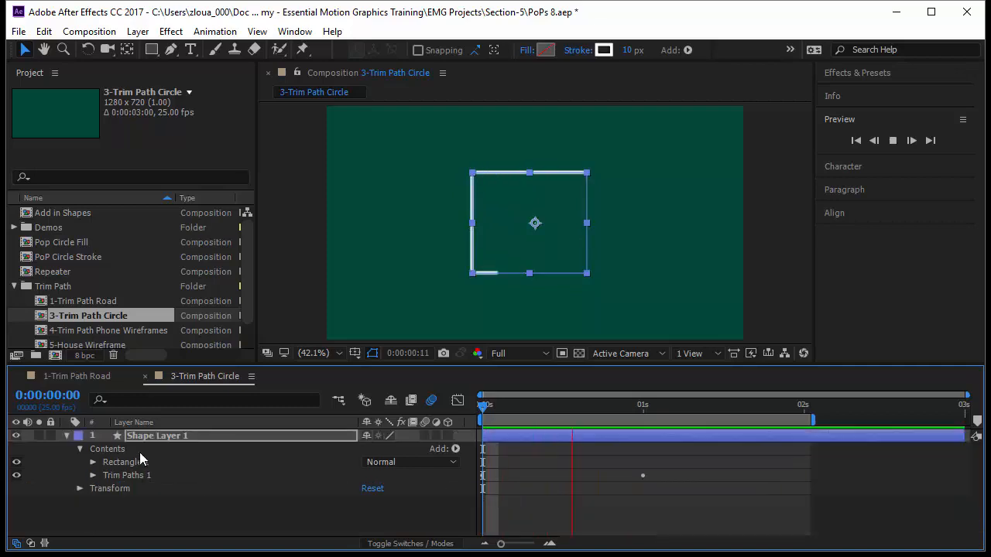
{"action": "key", "text": "ctrl+d"}
{"action": "key", "text": "ctrl+d"}
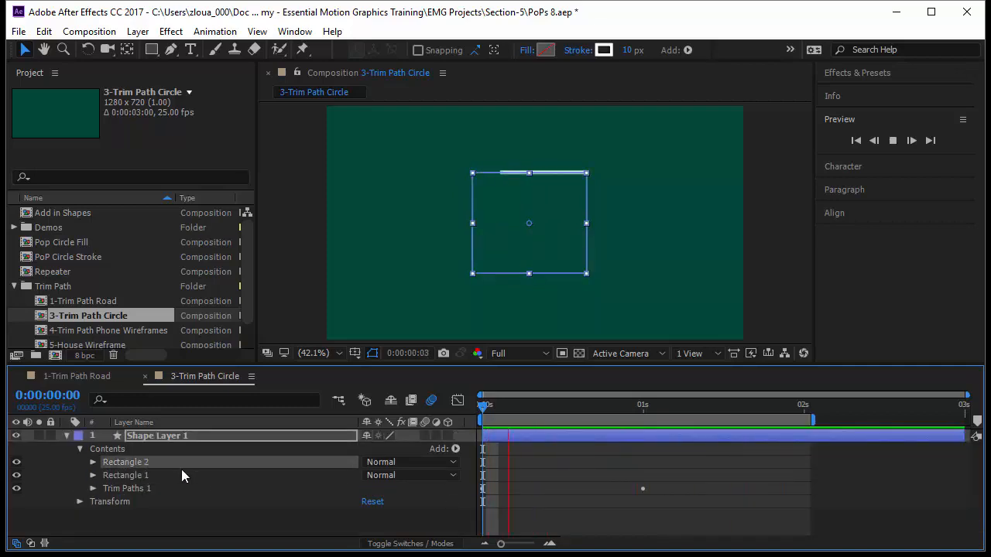
{"action": "left_click", "coordinate": [226, 515]}
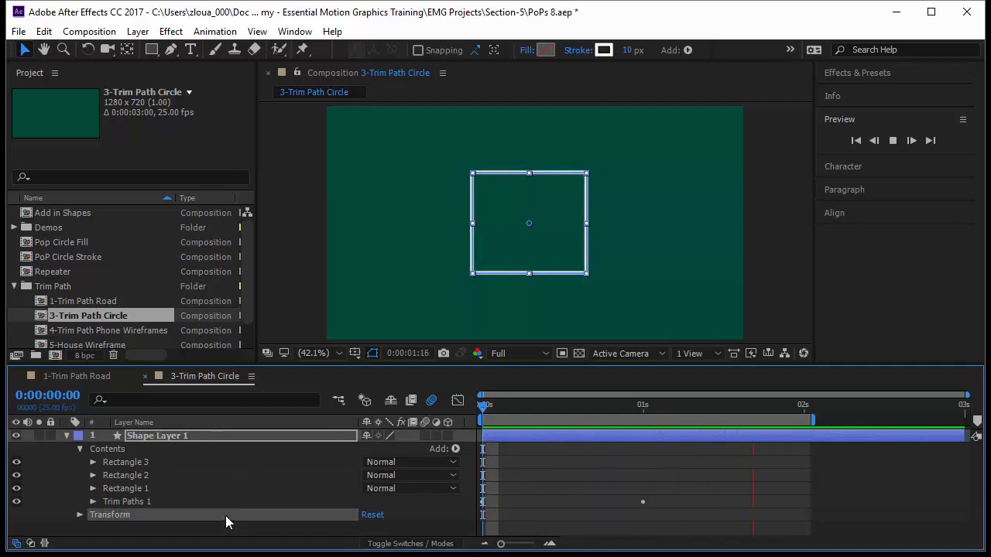
Step: Offset Rectangle 2 and Rectangle 3 progressively down and to the right of Rectangle 1, and preview the animation
{"action": "left_click", "coordinate": [156, 474]}
{"action": "left_click", "coordinate": [527, 251]}
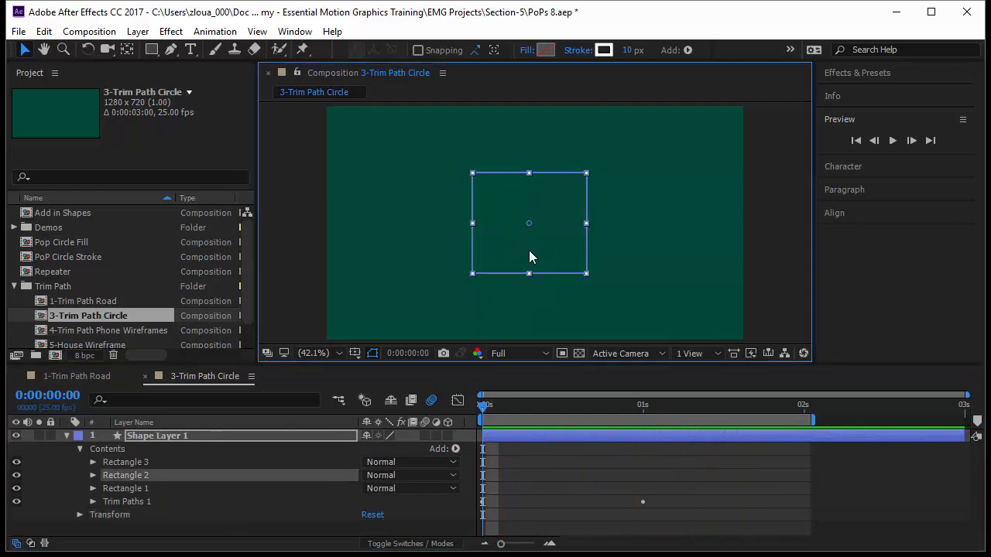
{"action": "left_click_drag", "start_coordinate": [523, 258], "coordinate": [546, 267]}
{"action": "left_click", "coordinate": [163, 459]}
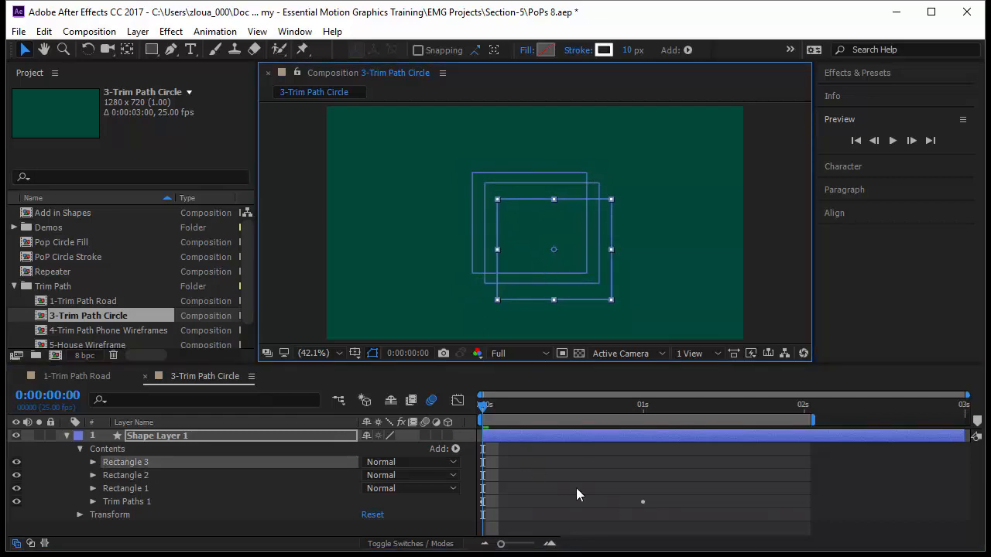
{"action": "key", "text": "space"}
{"action": "left_click", "coordinate": [732, 498]}
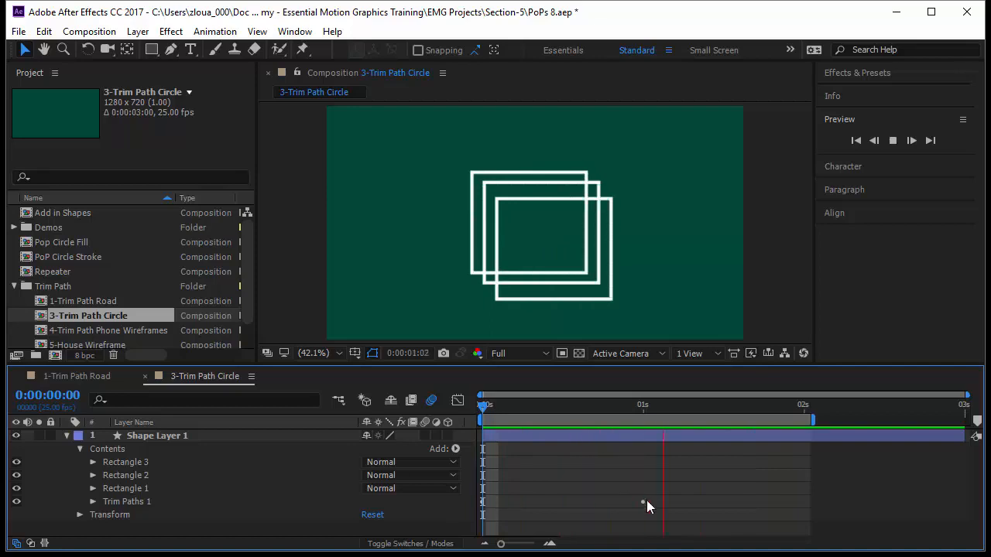
Step: Set Trim Multiple Shapes to Individually in Trim Paths 1 and deselect the layer to watch the preview
{"action": "left_click", "coordinate": [141, 504]}
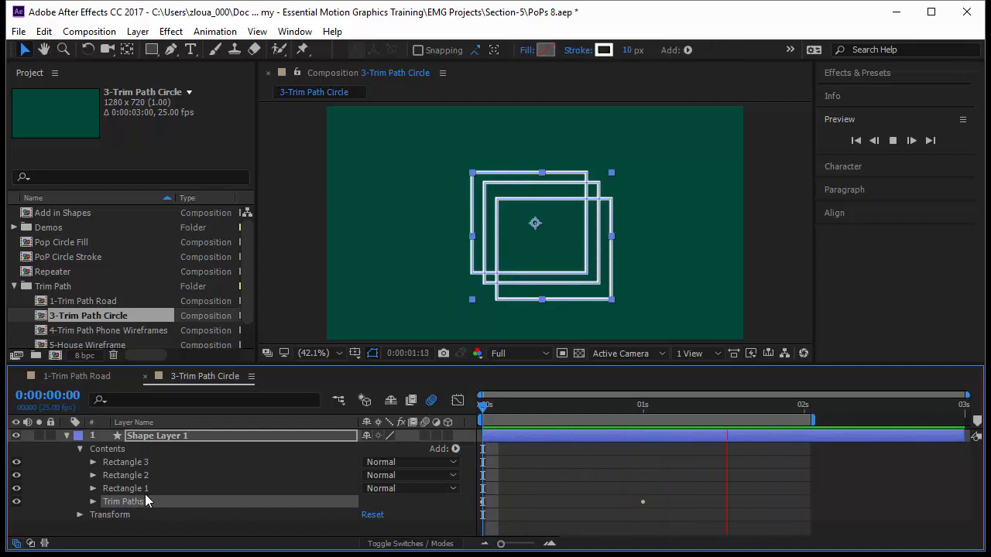
{"action": "left_click", "coordinate": [93, 501]}
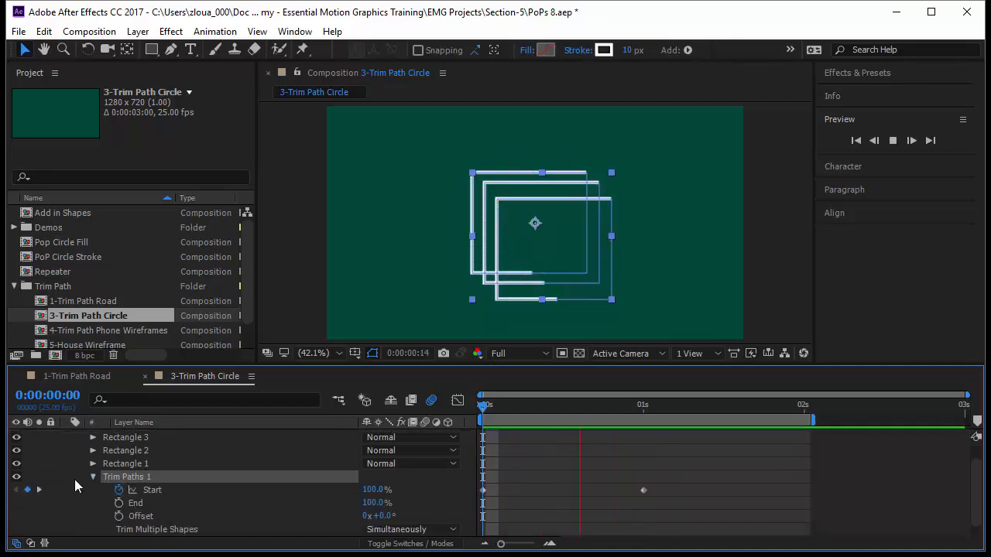
{"action": "left_click", "coordinate": [387, 531]}
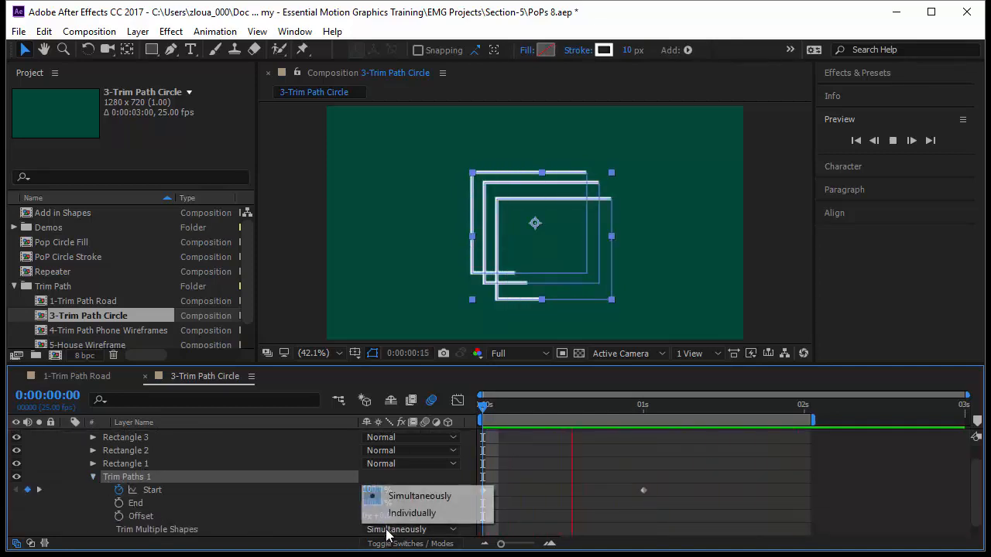
{"action": "left_click", "coordinate": [410, 513]}
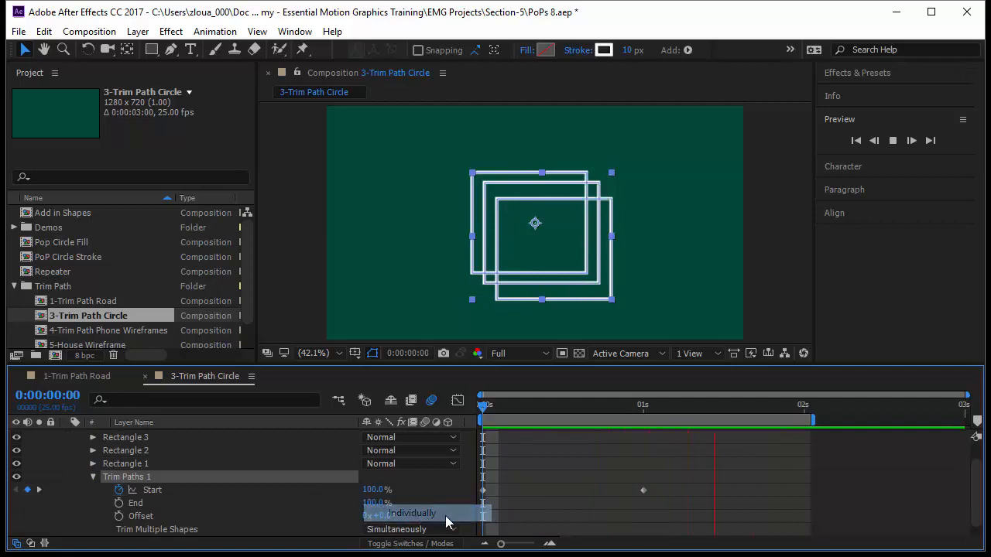
{"action": "left_click", "coordinate": [610, 520]}
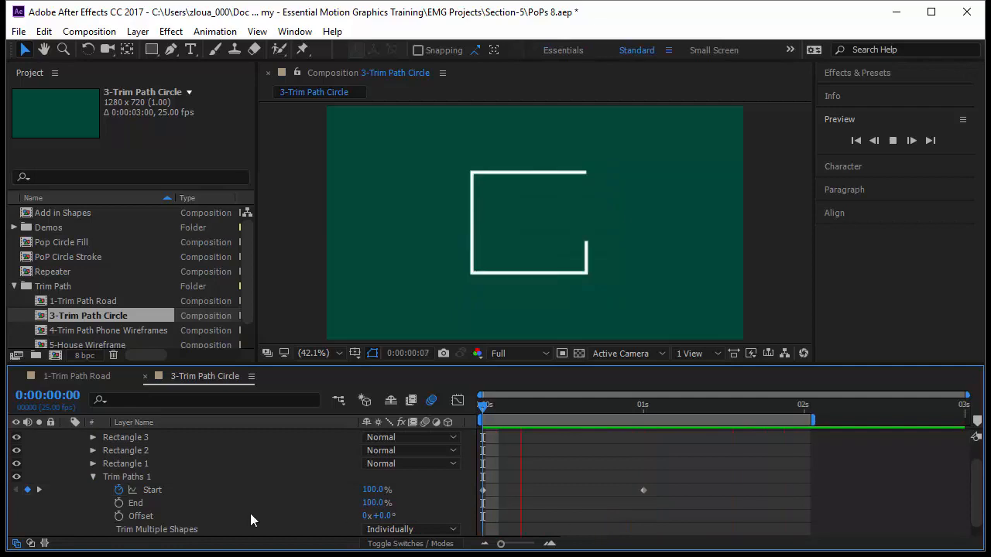
Step: Scrub the individually trimmed animation to 0:00:01:00, selecting Rectangle 1, Rectangle 2 and Rectangle 3 in turn to examine their drawing order
{"action": "left_click", "coordinate": [147, 464]}
{"action": "left_click_drag", "start_coordinate": [485, 409], "coordinate": [495, 411]}
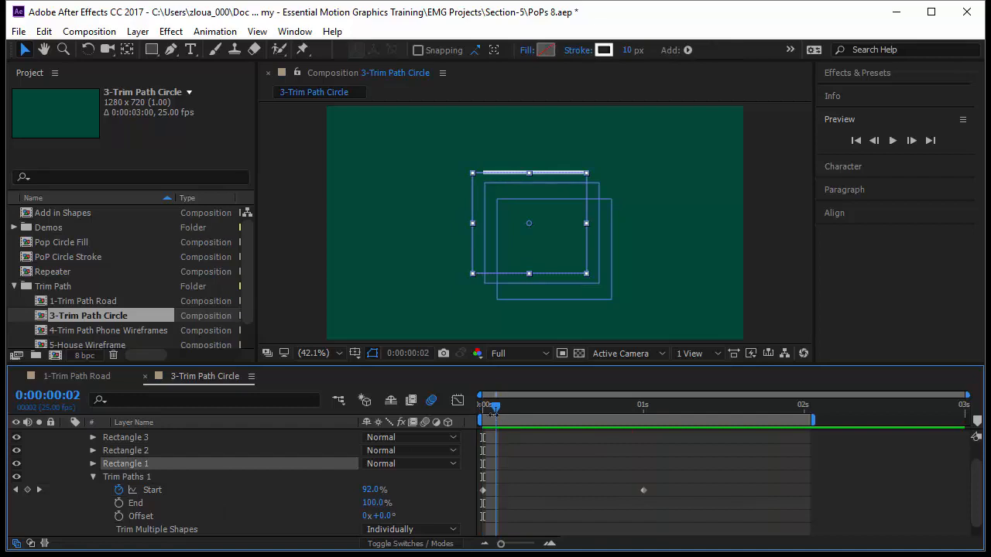
{"action": "left_click", "coordinate": [148, 451]}
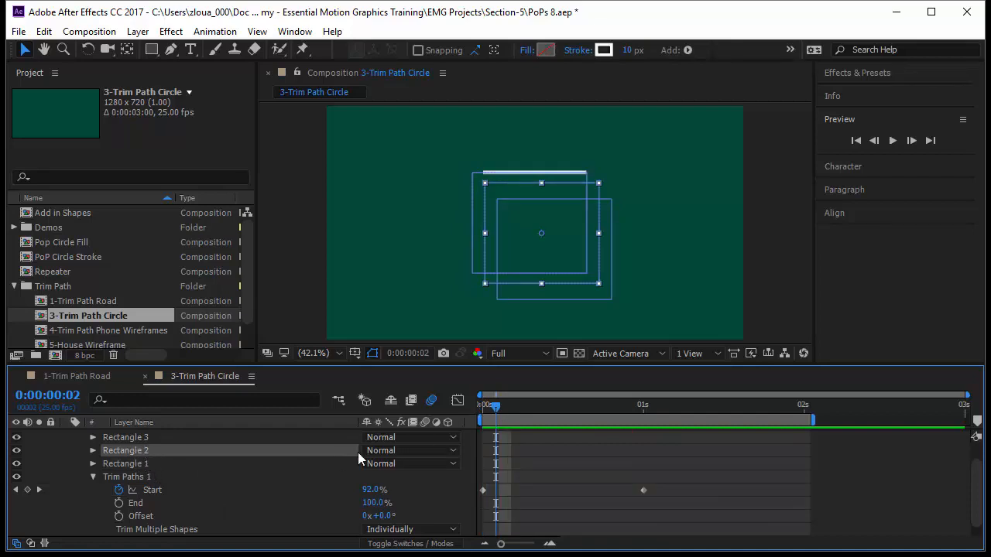
{"action": "mouse_move", "coordinate": [494, 406]}
{"action": "left_mouse_down"}
{"action": "mouse_move", "coordinate": [560, 431]}
{"action": "mouse_move", "coordinate": [593, 420]}
{"action": "mouse_move", "coordinate": [645, 433]}
{"action": "left_mouse_up"}
{"action": "left_click", "coordinate": [169, 438]}
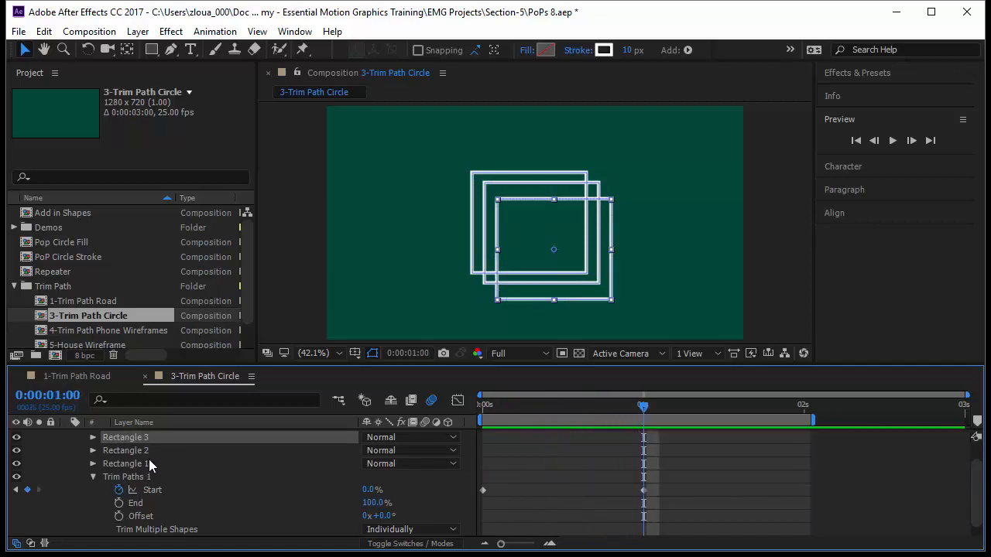
Step: Delete Shape Layer 1 with its three rectangles from the 3-Trim Path Circle composition
{"action": "scroll", "coordinate": [144, 450], "scroll_direction": "up", "scroll_amount": 2}
{"action": "left_click", "coordinate": [160, 438]}
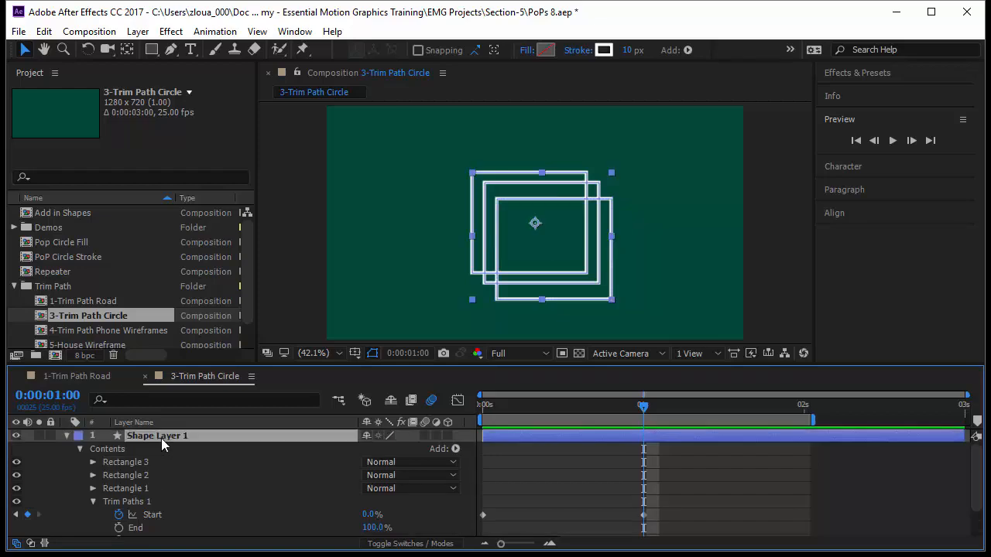
{"action": "key", "text": "Delete"}
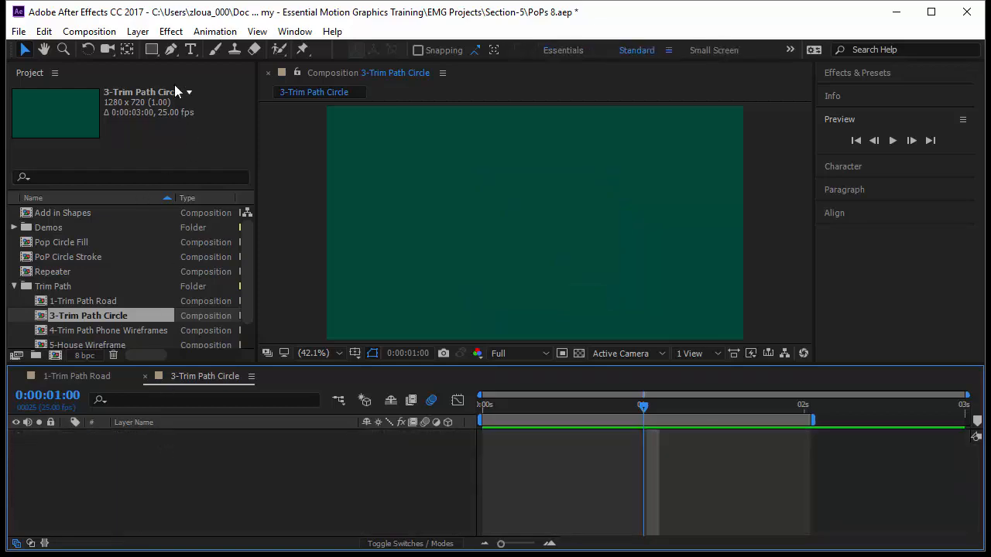
Step: Draw a white stroked circle near the composition's centre with the Ellipse tool and start the preview
{"action": "left_click_drag", "start_coordinate": [152, 49], "coordinate": [213, 70]}
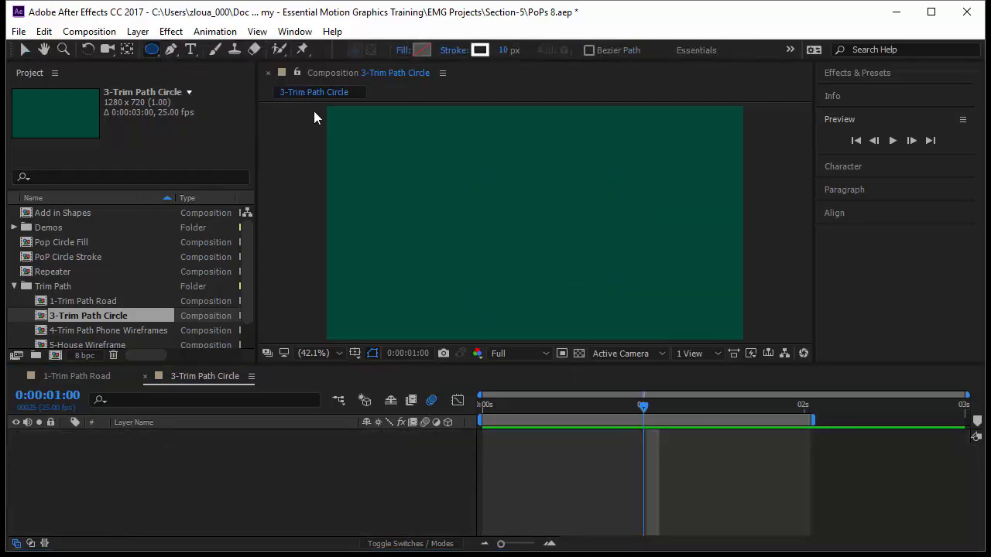
{"action": "left_click", "coordinate": [448, 173]}
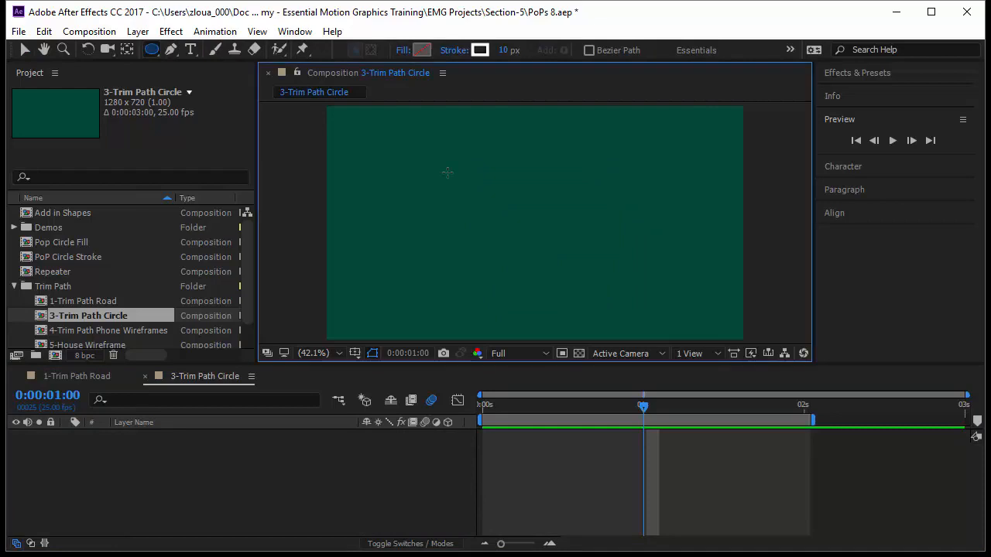
{"action": "mouse_move", "coordinate": [447, 173]}
{"action": "left_mouse_down"}
{"action": "mouse_move", "coordinate": [544, 277]}
{"action": "mouse_move", "coordinate": [596, 287]}
{"action": "mouse_move", "coordinate": [586, 286]}
{"action": "left_mouse_up"}
{"action": "key", "text": "space"}
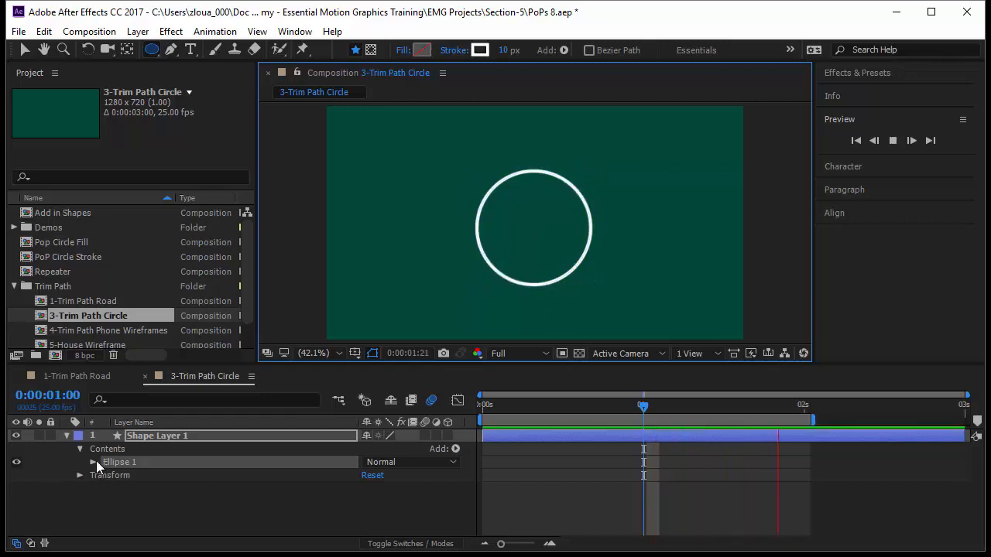
Step: Centre the circle by setting the Position in Ellipse 1's transform to 0.0, 0.0, and collapse the transform group
{"action": "left_click", "coordinate": [94, 462]}
{"action": "left_click", "coordinate": [106, 514]}
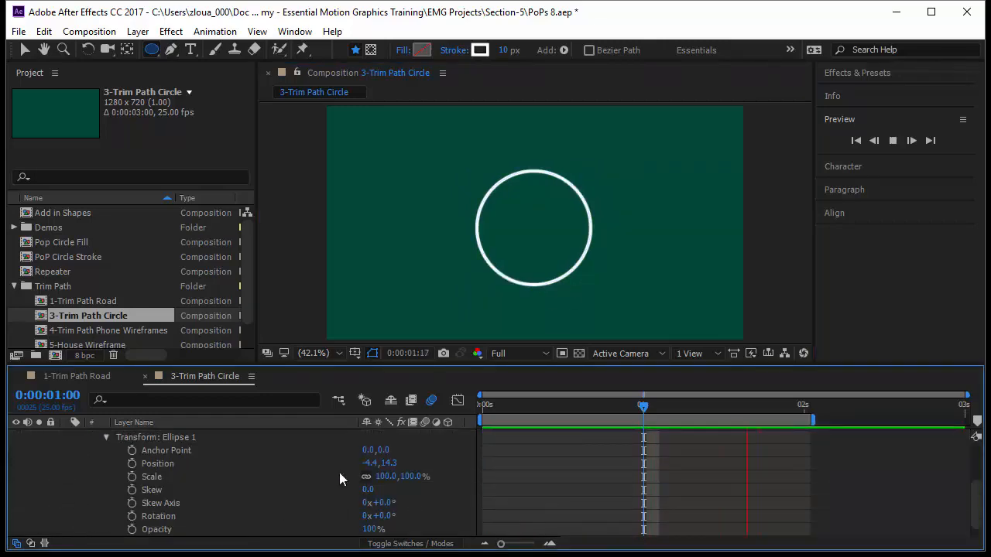
{"action": "left_click", "coordinate": [369, 463]}
{"action": "type", "text": "0"}
{"action": "key", "text": "Tab"}
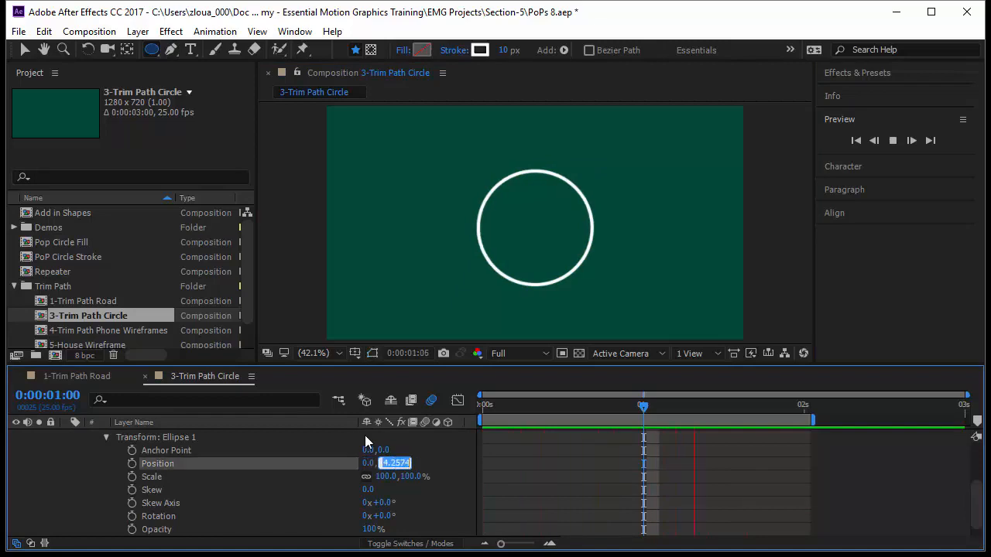
{"action": "type", "text": "0"}
{"action": "key", "text": "Return"}
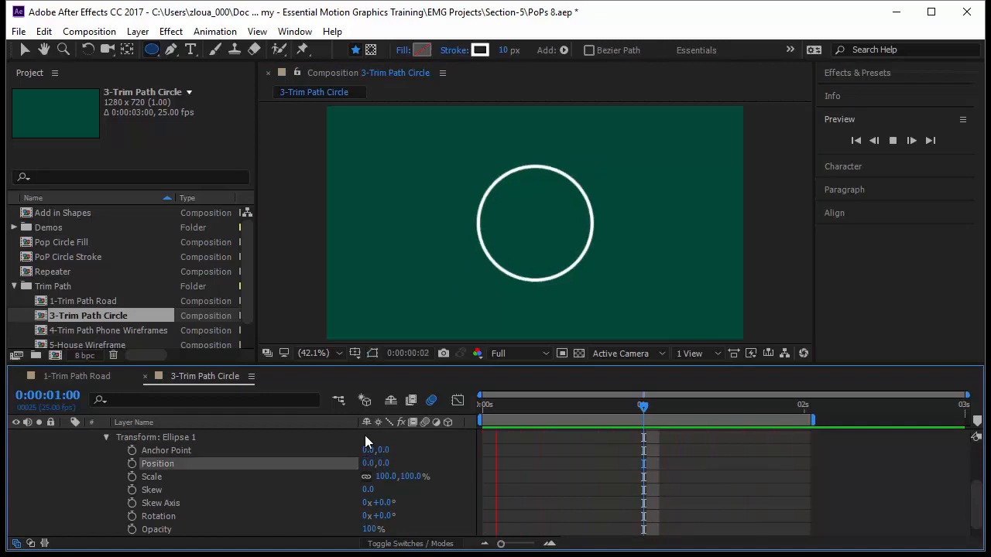
{"action": "scroll", "coordinate": [243, 481], "scroll_direction": "up", "scroll_amount": 3}
{"action": "left_click", "coordinate": [107, 514]}
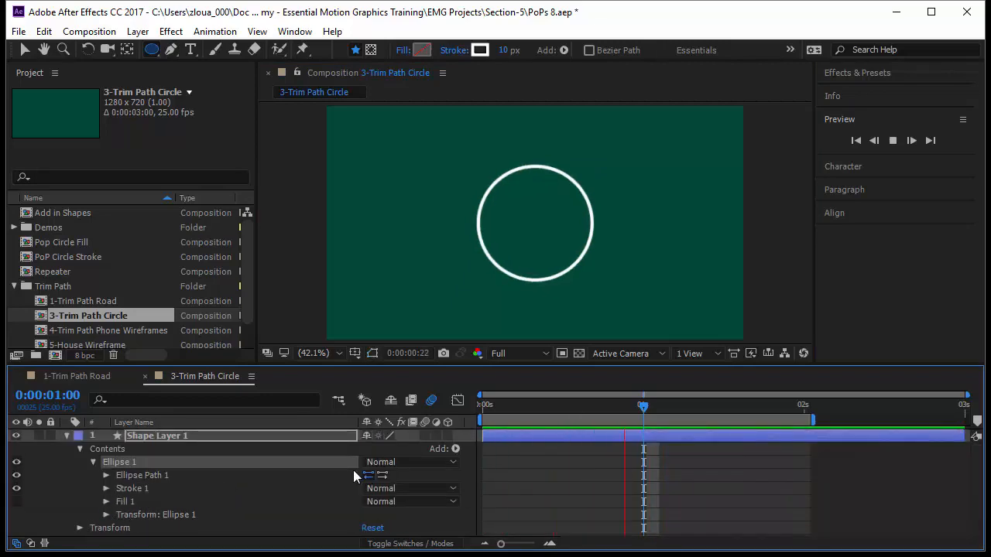
Step: Add Trim Paths to the contents of Shape Layer 1 and expand its properties in a taller timeline
{"action": "left_click", "coordinate": [129, 450]}
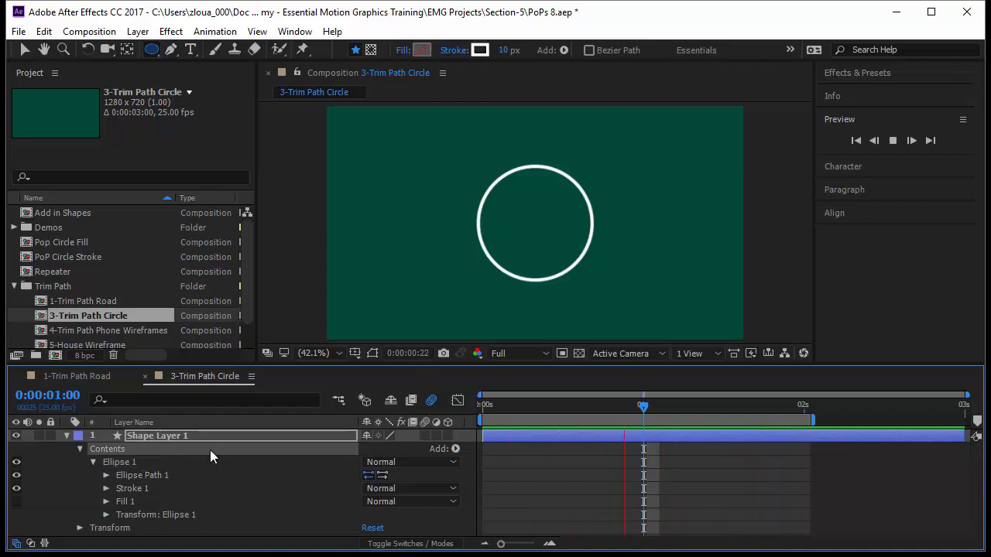
{"action": "left_click", "coordinate": [455, 449]}
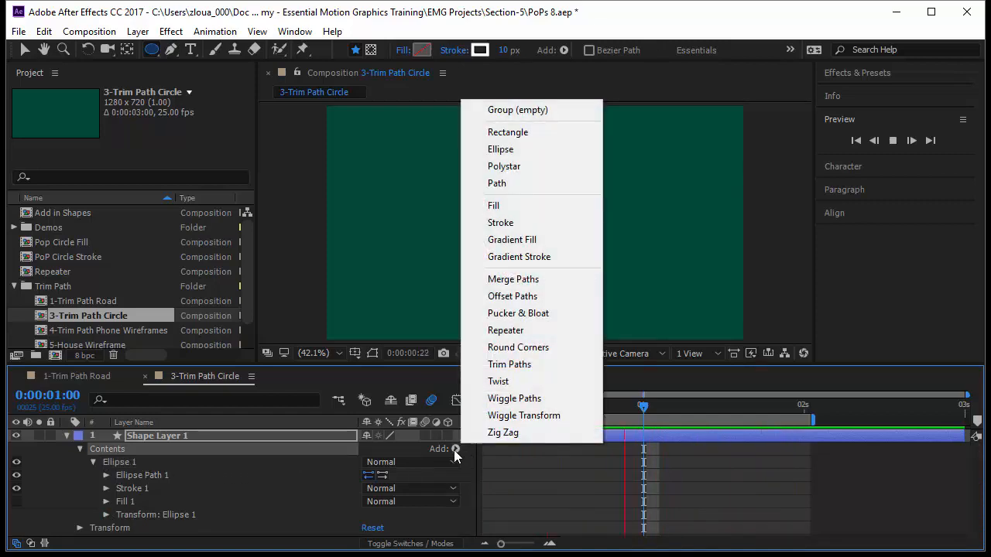
{"action": "left_click", "coordinate": [532, 366]}
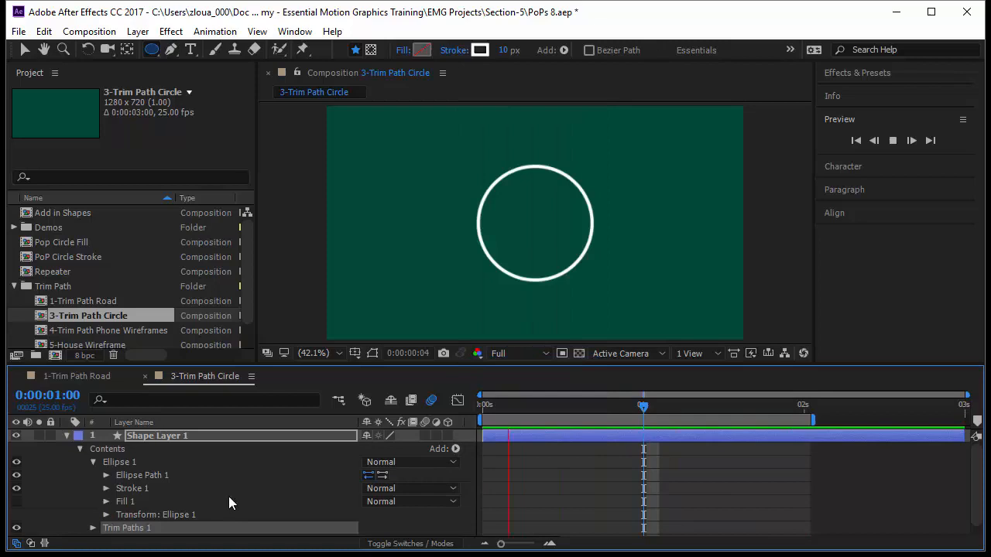
{"action": "left_click", "coordinate": [93, 528]}
{"action": "left_click_drag", "start_coordinate": [163, 365], "coordinate": [166, 311]}
Step: Keyframe Trim Paths End from 0% at 0:00:00:00 to 100% at 0:00:01:00, and preview the circle animation from the beginning
{"action": "mouse_move", "coordinate": [369, 476]}
{"action": "left_mouse_down"}
{"action": "mouse_move", "coordinate": [449, 477]}
{"action": "mouse_move", "coordinate": [372, 489]}
{"action": "mouse_move", "coordinate": [483, 490]}
{"action": "mouse_move", "coordinate": [307, 504]}
{"action": "left_mouse_up"}
{"action": "left_click", "coordinate": [383, 491]}
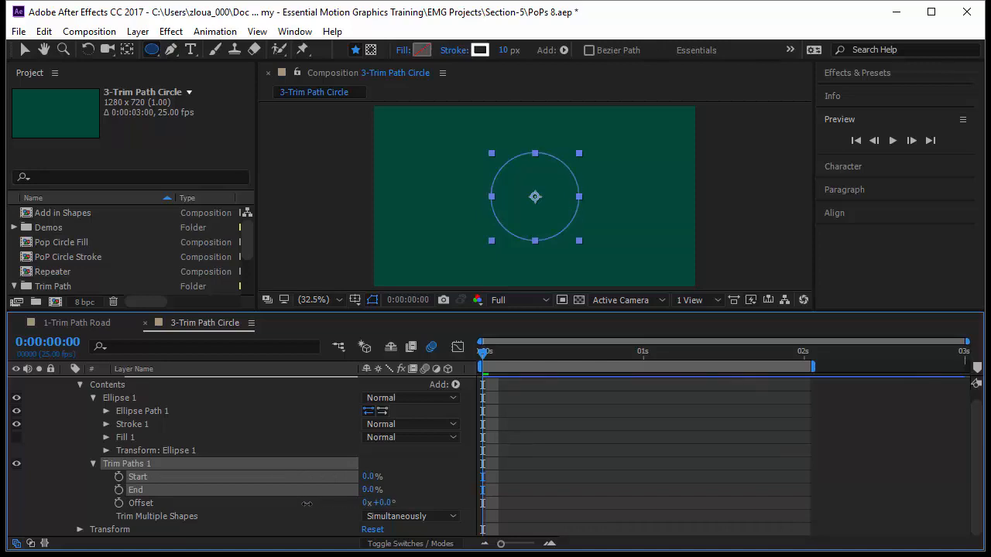
{"action": "left_click", "coordinate": [119, 490]}
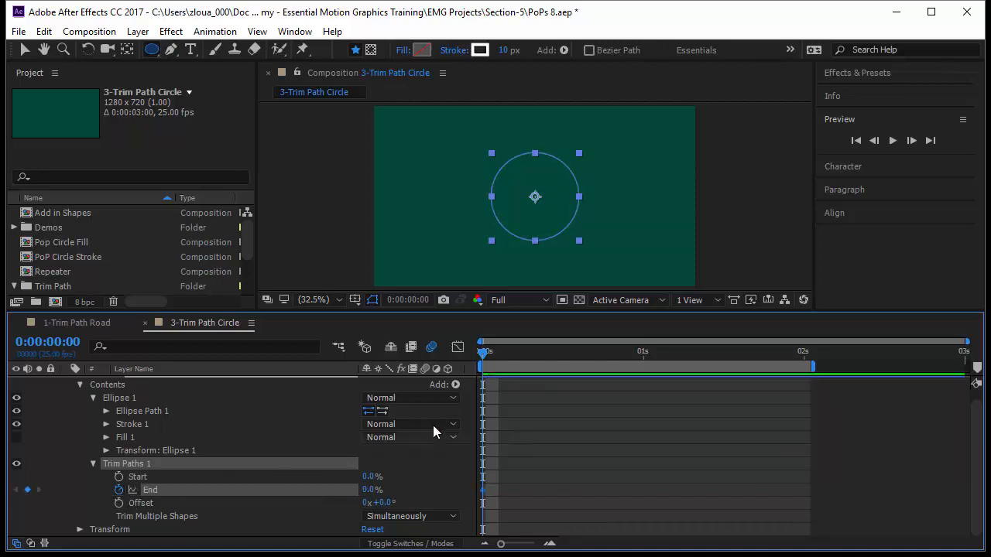
{"action": "left_click_drag", "start_coordinate": [484, 355], "coordinate": [639, 380]}
{"action": "left_click_drag", "start_coordinate": [362, 491], "coordinate": [534, 487]}
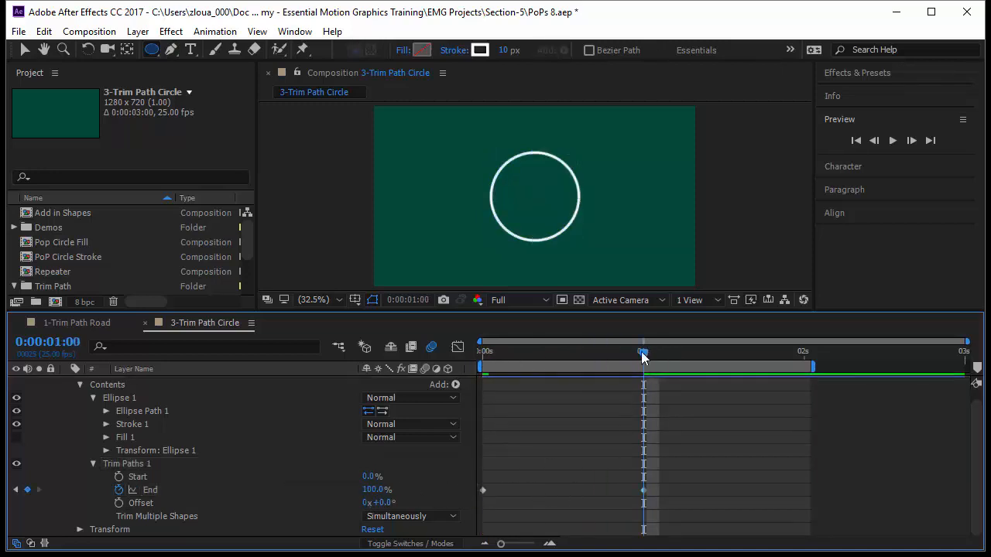
{"action": "left_click_drag", "start_coordinate": [641, 352], "coordinate": [461, 389]}
{"action": "key", "text": "space"}
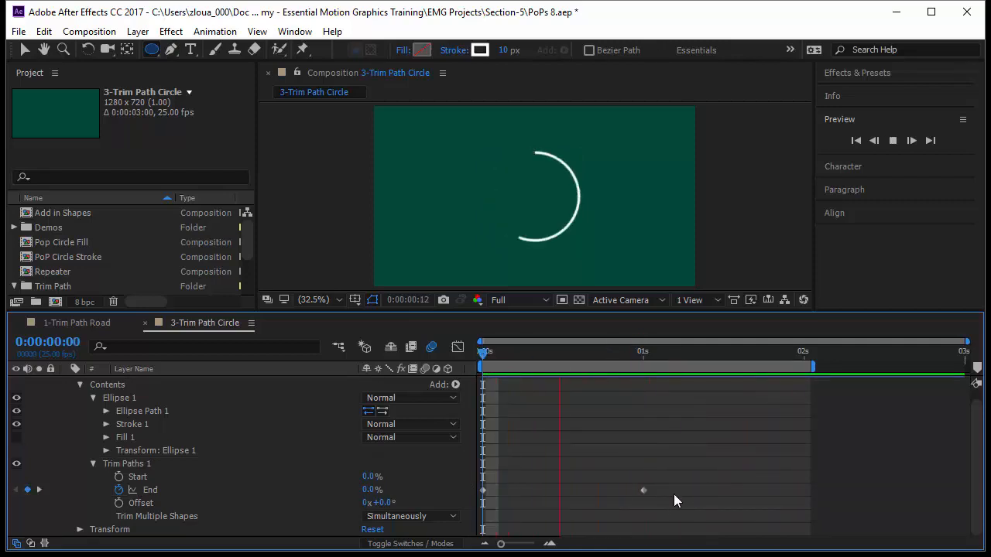
{"action": "key", "text": "space"}
Step: Go to 0:00:00:11 and set the Line Cap of the circle's Stroke 1 to Round Cap
{"action": "left_click_drag", "start_coordinate": [481, 351], "coordinate": [553, 337]}
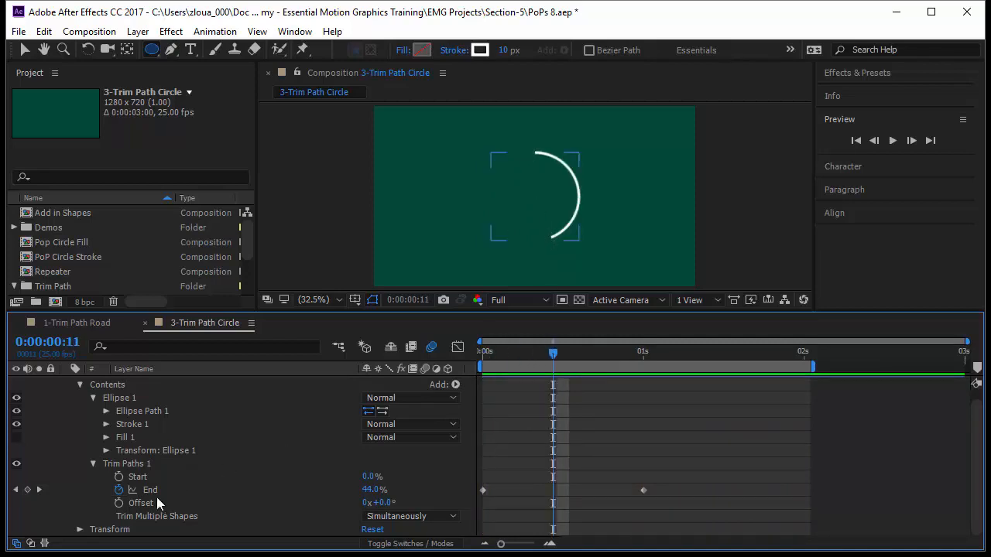
{"action": "left_click", "coordinate": [107, 423]}
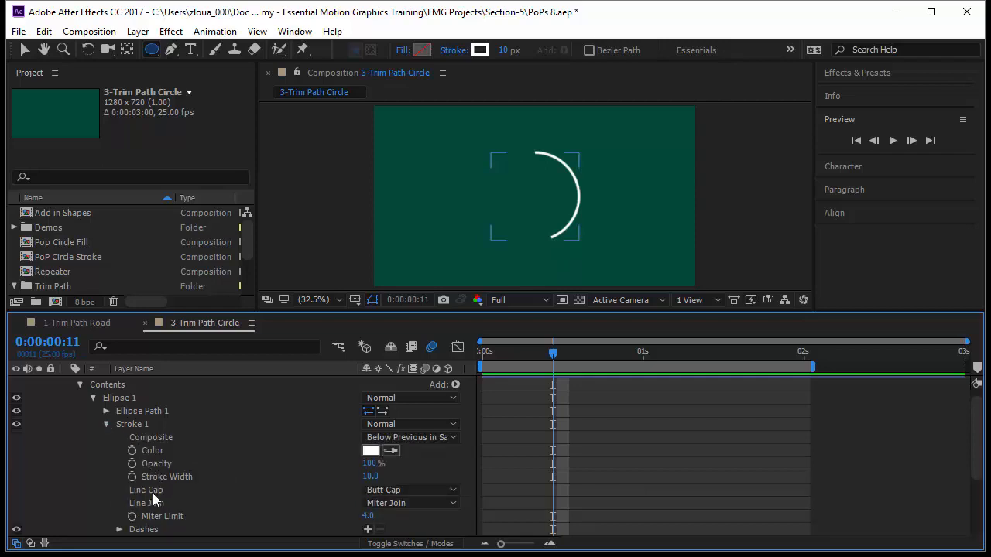
{"action": "left_click", "coordinate": [380, 490]}
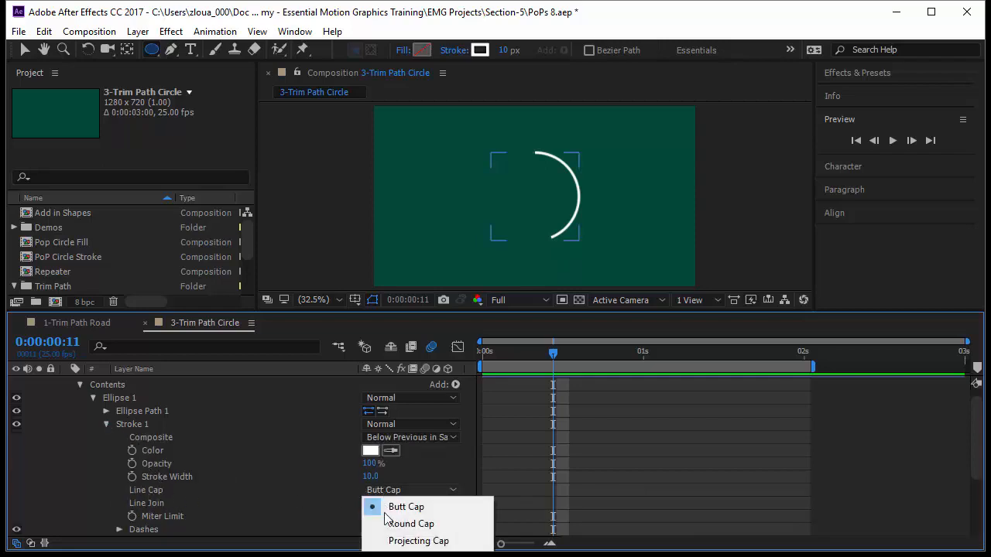
{"action": "left_click", "coordinate": [398, 526]}
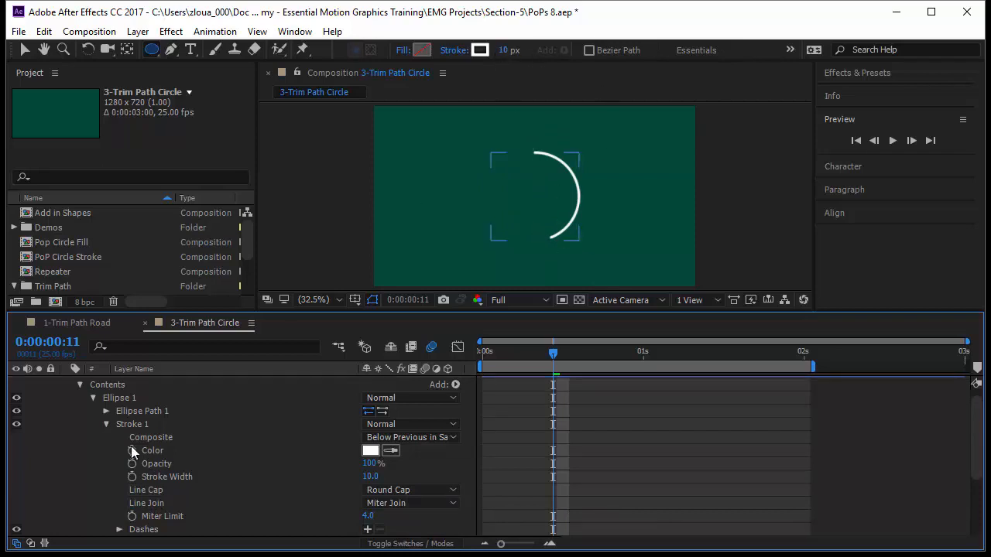
Step: Increase the stroke width of Shape Layer 1 to 30 px and deselect the layer to view the rounded ends
{"action": "scroll", "coordinate": [148, 429], "scroll_direction": "up", "scroll_amount": 1}
{"action": "left_click", "coordinate": [179, 382]}
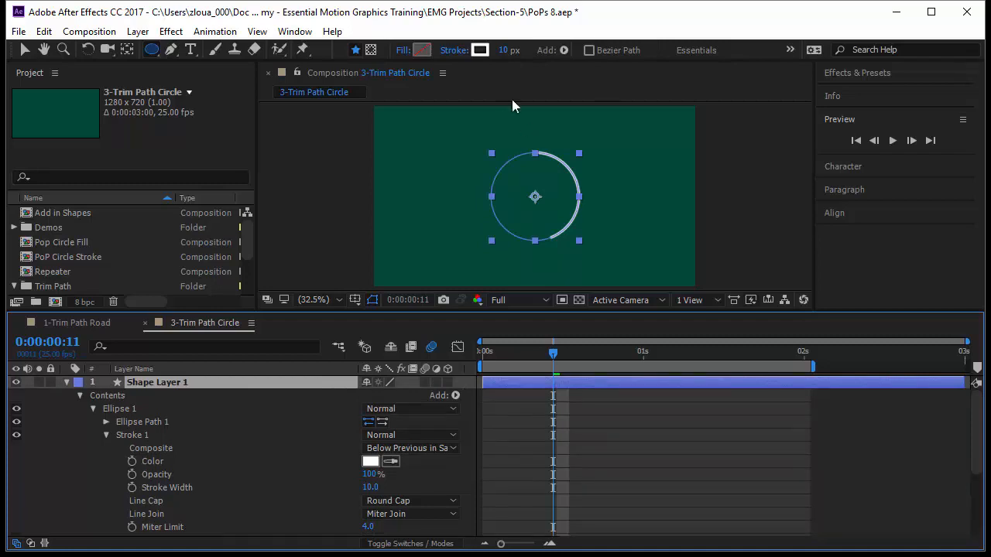
{"action": "left_click_drag", "start_coordinate": [503, 51], "coordinate": [524, 52]}
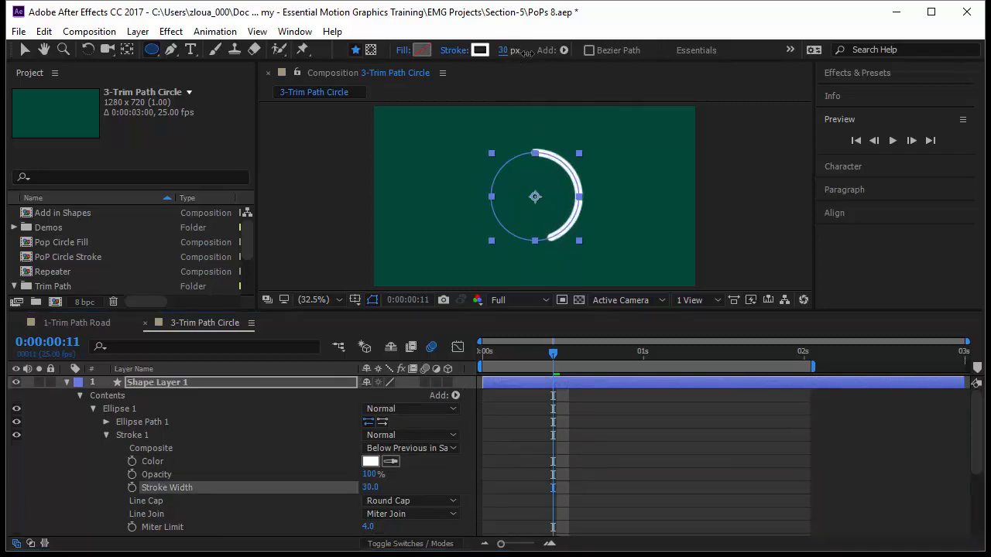
{"action": "left_click", "coordinate": [674, 493]}
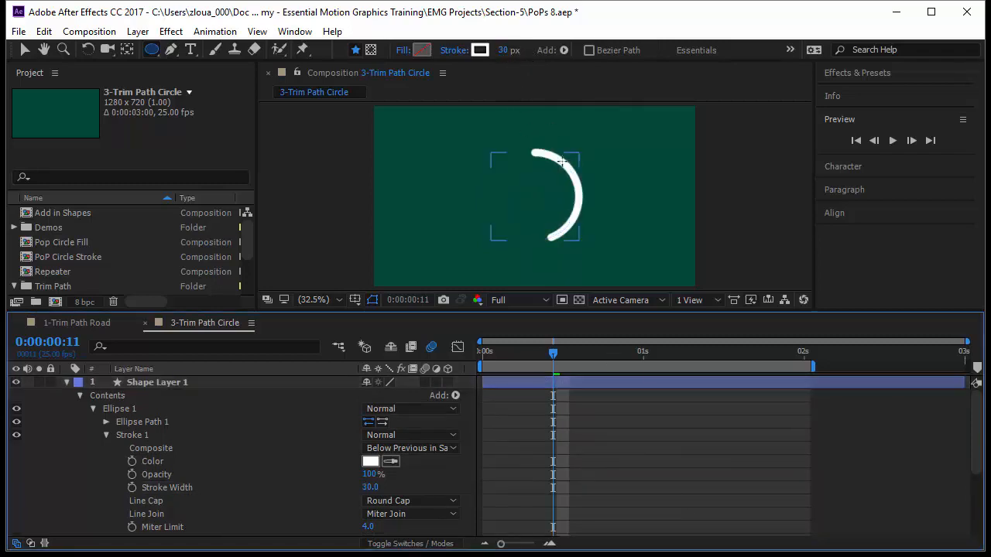
Step: Collapse the stroke, trim and ellipse groups, and move Trim Paths 1 inside the Ellipse 1 group
{"action": "left_click", "coordinate": [106, 435]}
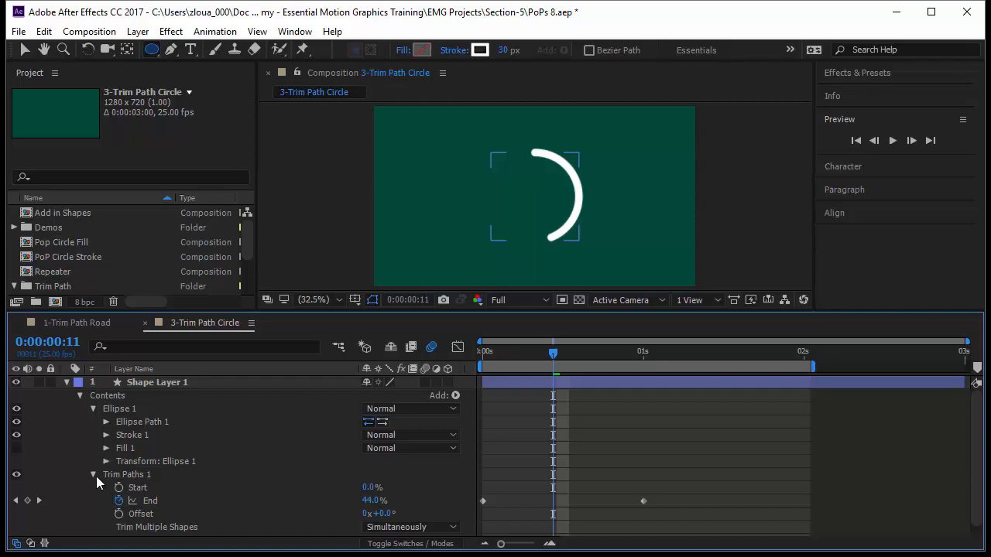
{"action": "left_click", "coordinate": [93, 474]}
{"action": "left_click", "coordinate": [112, 476]}
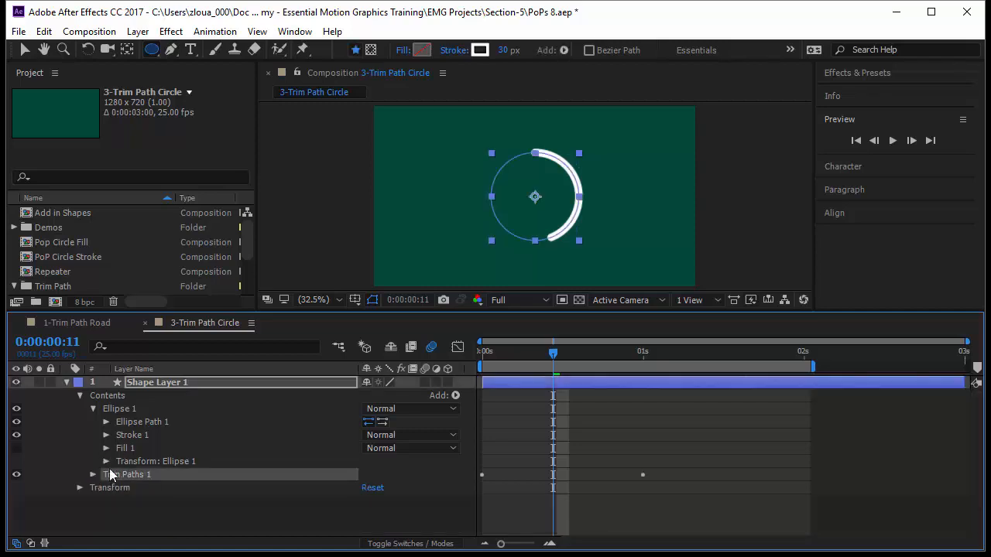
{"action": "left_click", "coordinate": [93, 407]}
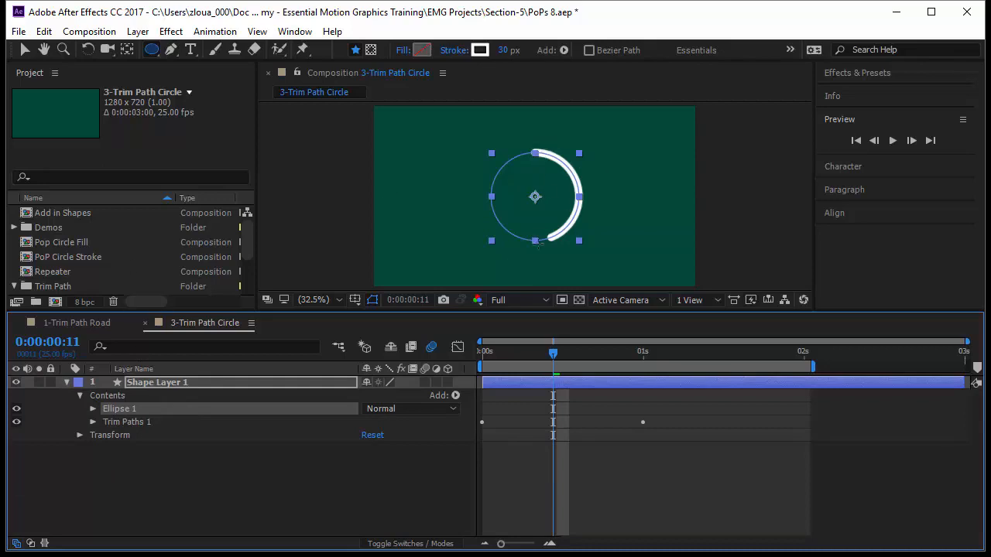
{"action": "left_click", "coordinate": [124, 422]}
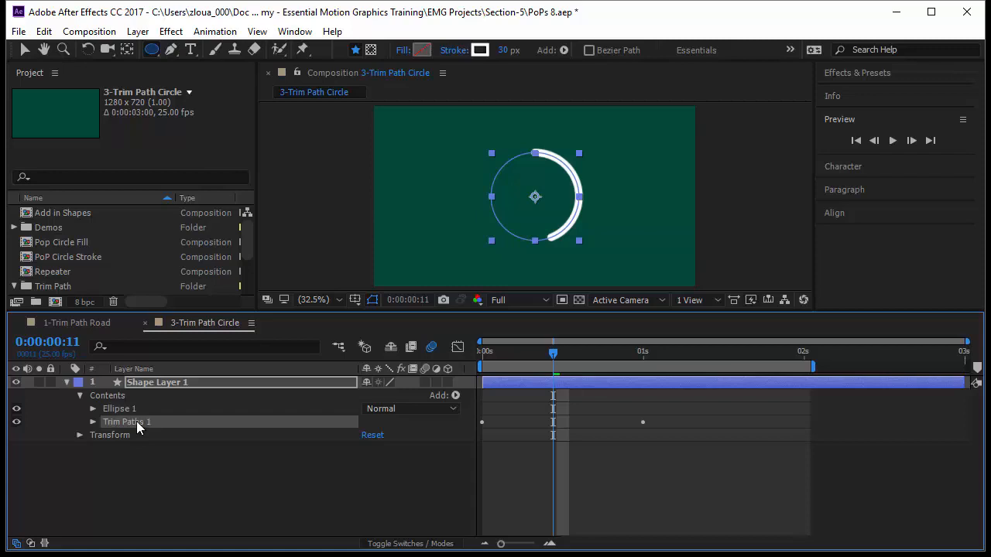
{"action": "left_click_drag", "start_coordinate": [143, 410], "coordinate": [143, 410]}
Step: Duplicate Ellipse 1 together with its trim and set the copy's Trim Paths Offset to 0x+23.0°
{"action": "left_click", "coordinate": [142, 408]}
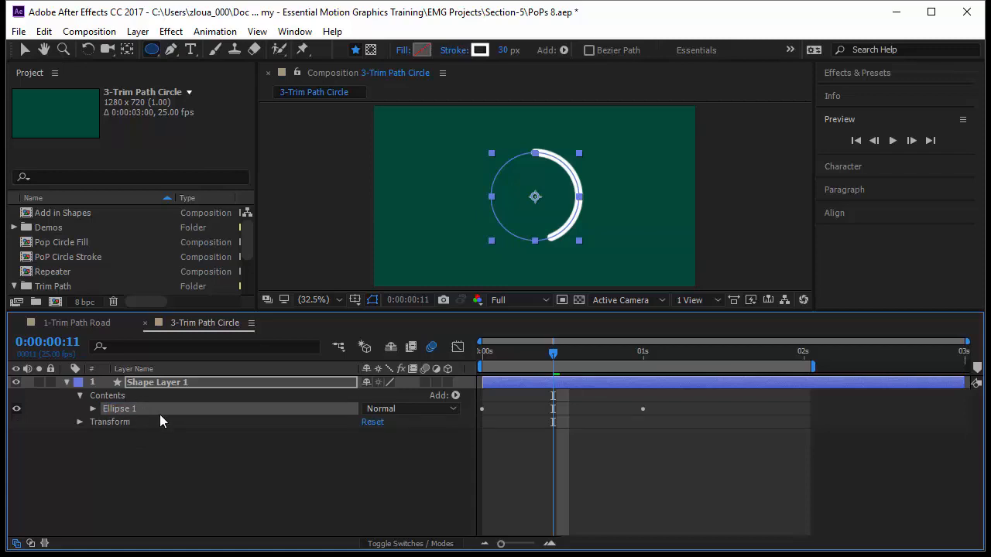
{"action": "key", "text": "ctrl+d"}
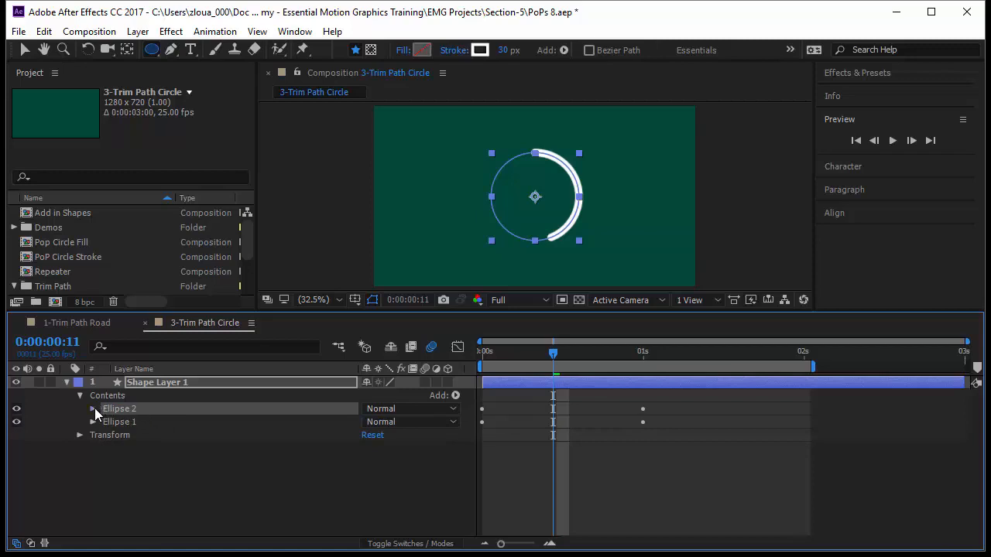
{"action": "left_click", "coordinate": [94, 408]}
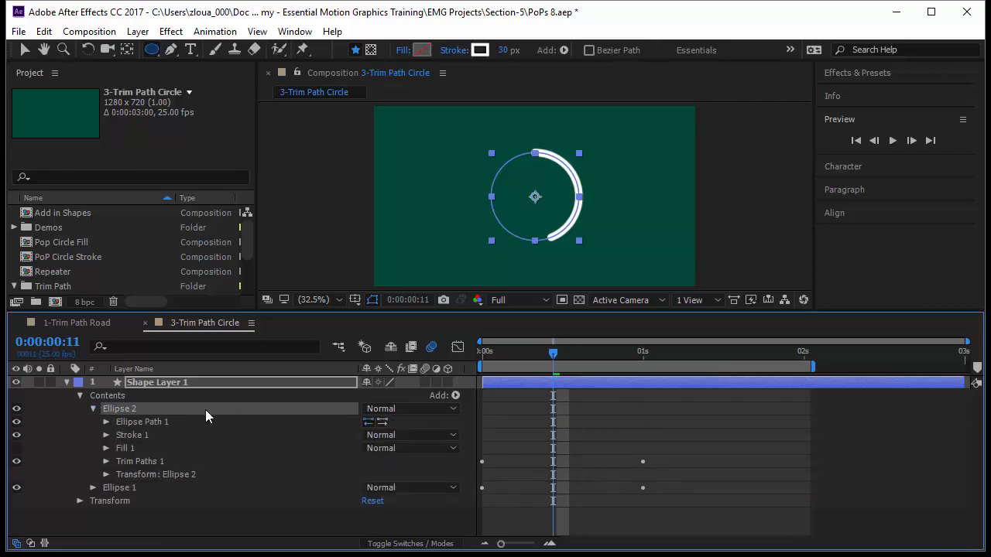
{"action": "left_click", "coordinate": [106, 461]}
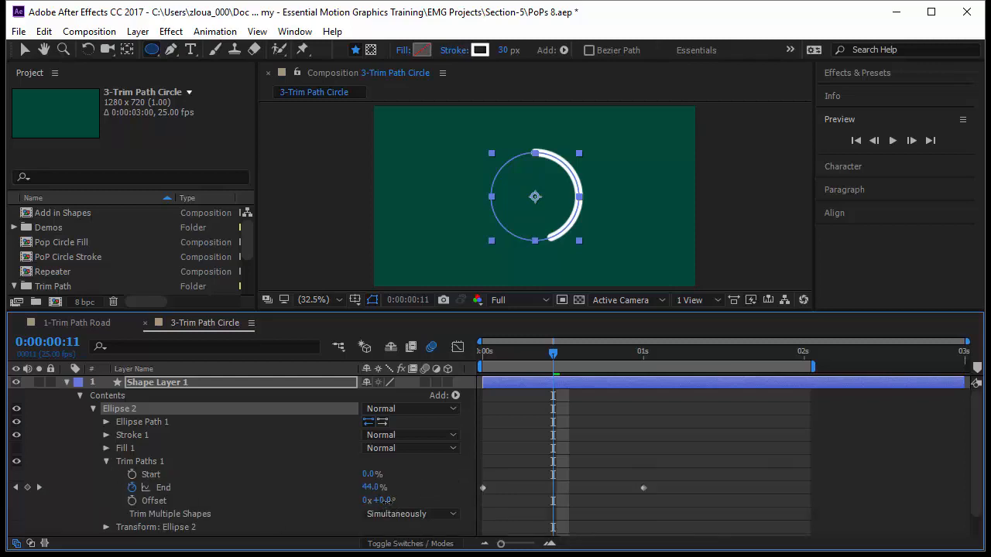
{"action": "left_click_drag", "start_coordinate": [373, 501], "coordinate": [402, 509]}
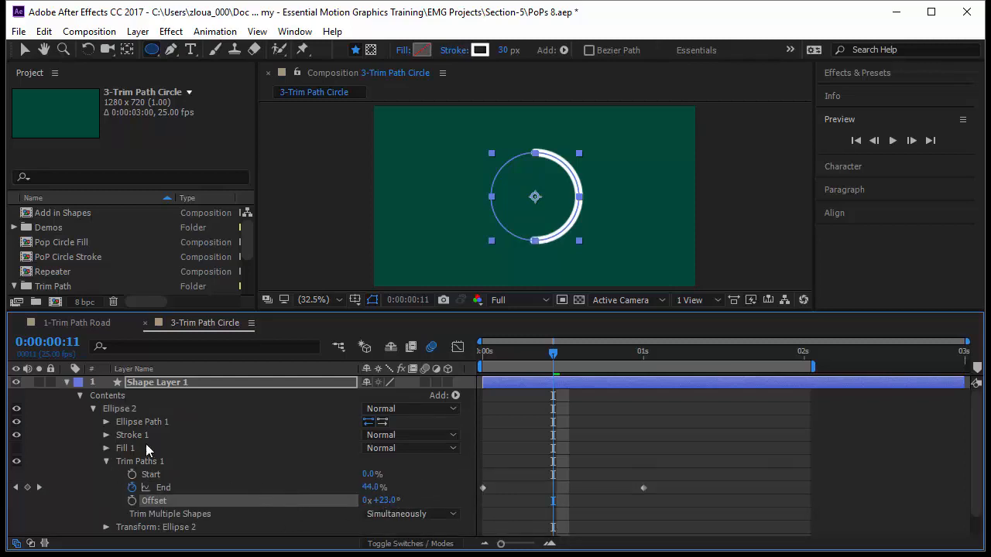
Step: Reduce the Ellipse Path 1 Size of Ellipse 2 to 257.3, 257.3 and preview the animation from the start
{"action": "left_click", "coordinate": [107, 423]}
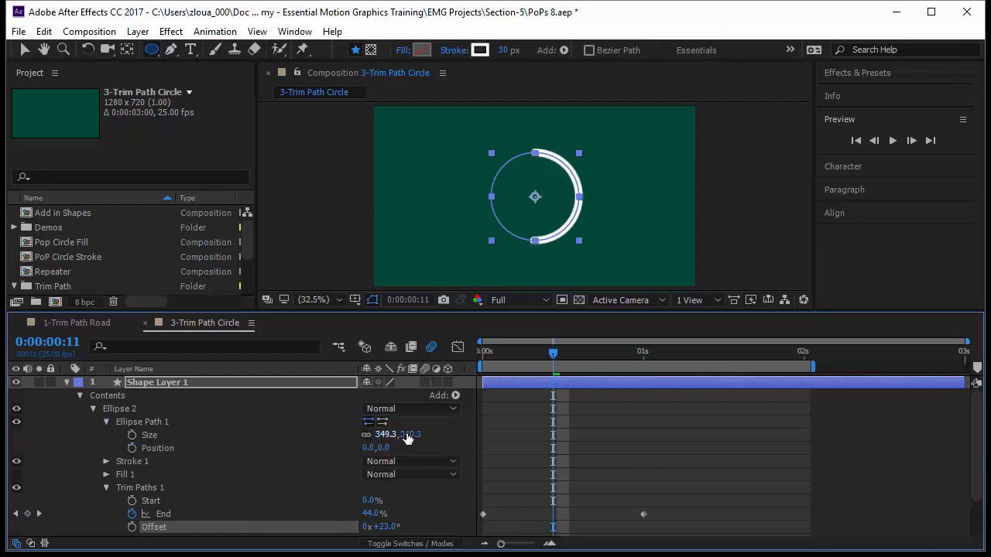
{"action": "left_click_drag", "start_coordinate": [387, 434], "coordinate": [360, 456]}
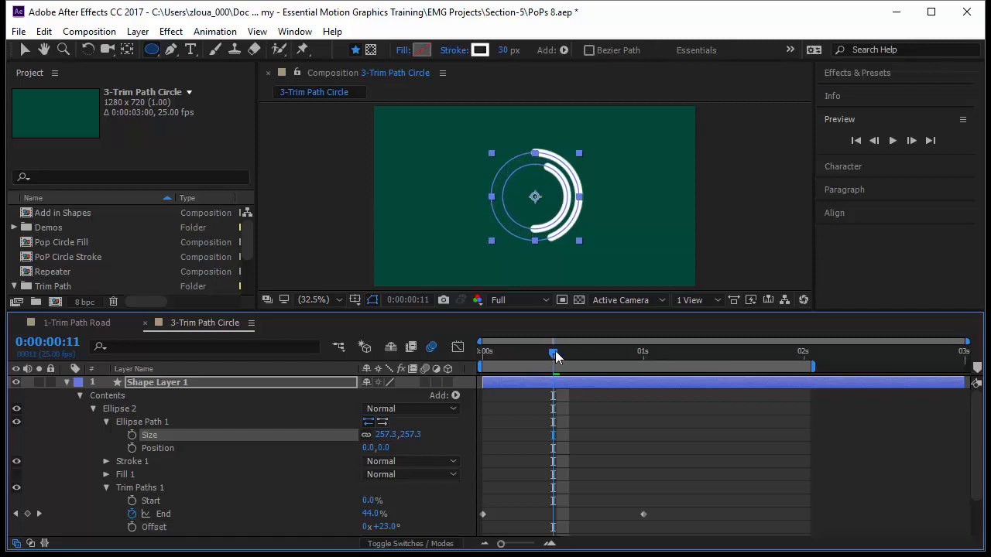
{"action": "key", "text": "Home"}
{"action": "left_click", "coordinate": [742, 479]}
{"action": "key", "text": "space"}
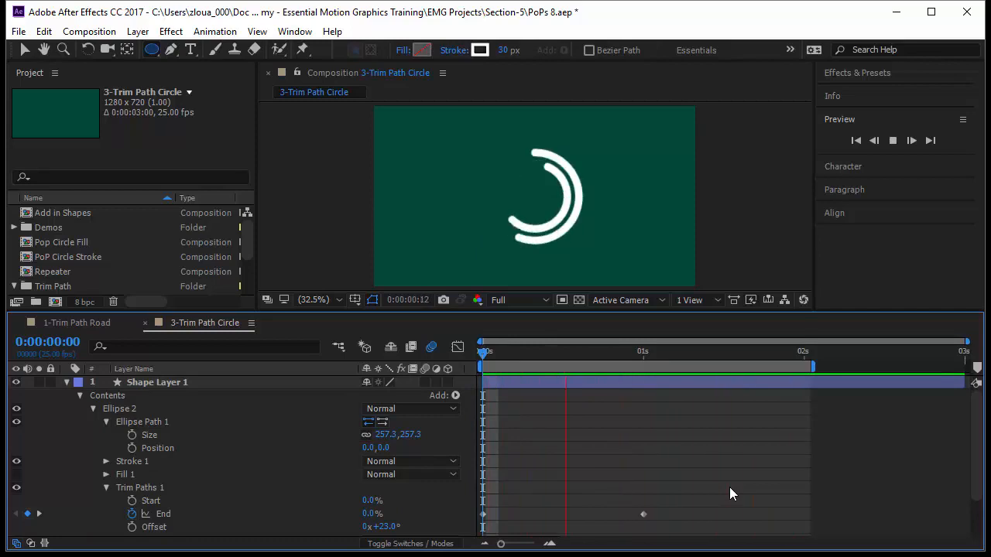
Step: Keyframe the Trim Paths Start of Ellipse 2 from 0% at 0:00:00:00 to 100% at 0:00:01:00
{"action": "left_click", "coordinate": [154, 502]}
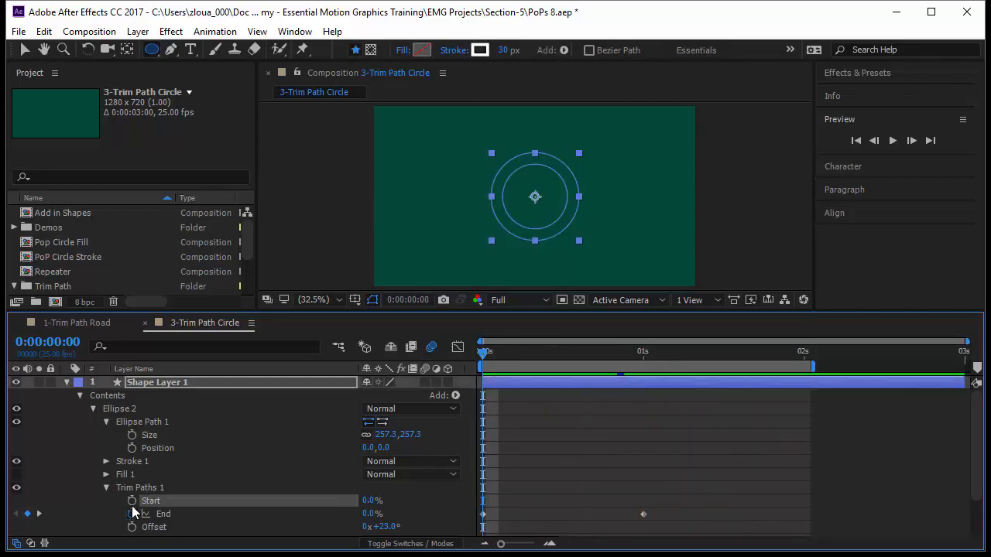
{"action": "left_click", "coordinate": [131, 501]}
{"action": "mouse_move", "coordinate": [506, 365]}
{"action": "left_mouse_down"}
{"action": "mouse_move", "coordinate": [666, 397]}
{"action": "mouse_move", "coordinate": [644, 402]}
{"action": "left_mouse_up"}
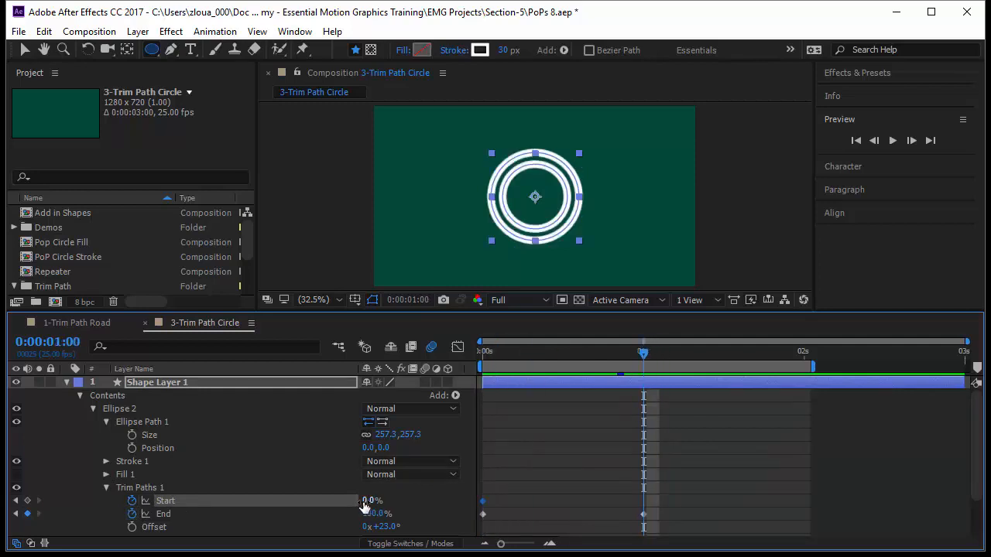
{"action": "left_click_drag", "start_coordinate": [367, 502], "coordinate": [486, 498]}
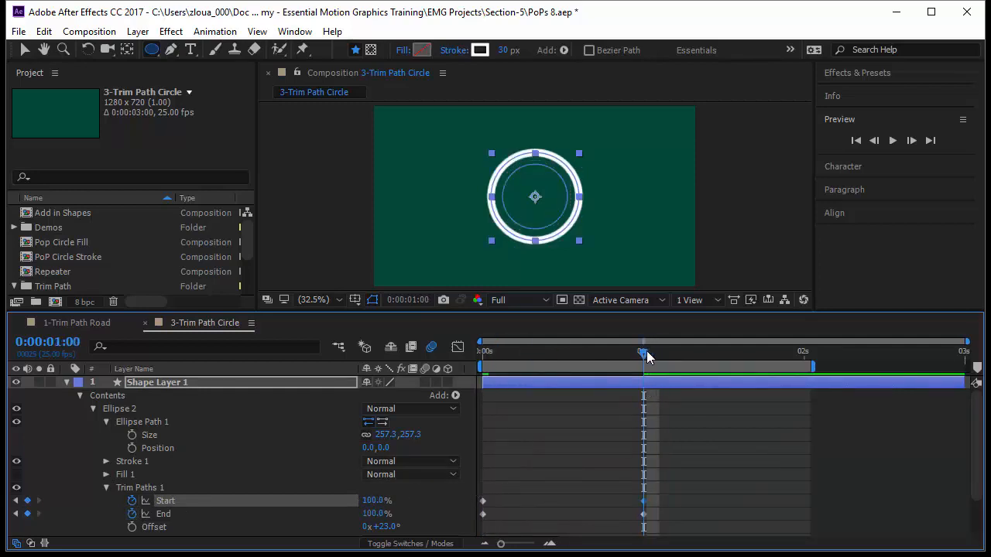
Step: Delay Ellipse 2's End keyframes about 3 frames behind its Start keyframes, shift all four about 5 frames later, and preview the animation
{"action": "left_click_drag", "start_coordinate": [647, 356], "coordinate": [646, 426]}
{"action": "left_click_drag", "start_coordinate": [674, 530], "coordinate": [522, 517]}
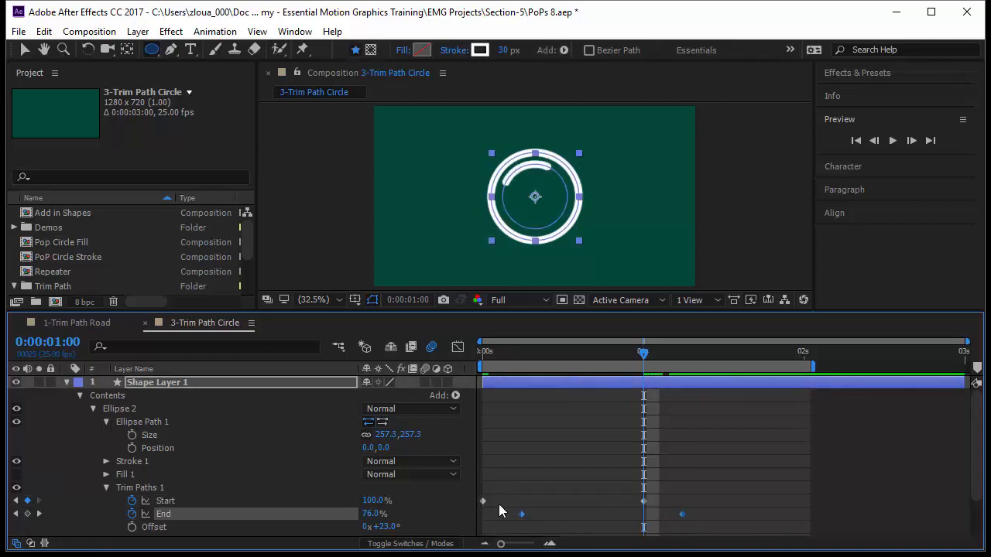
{"action": "mouse_move", "coordinate": [643, 354]}
{"action": "left_mouse_down"}
{"action": "mouse_move", "coordinate": [465, 401]}
{"action": "mouse_move", "coordinate": [668, 467]}
{"action": "mouse_move", "coordinate": [454, 466]}
{"action": "left_mouse_up"}
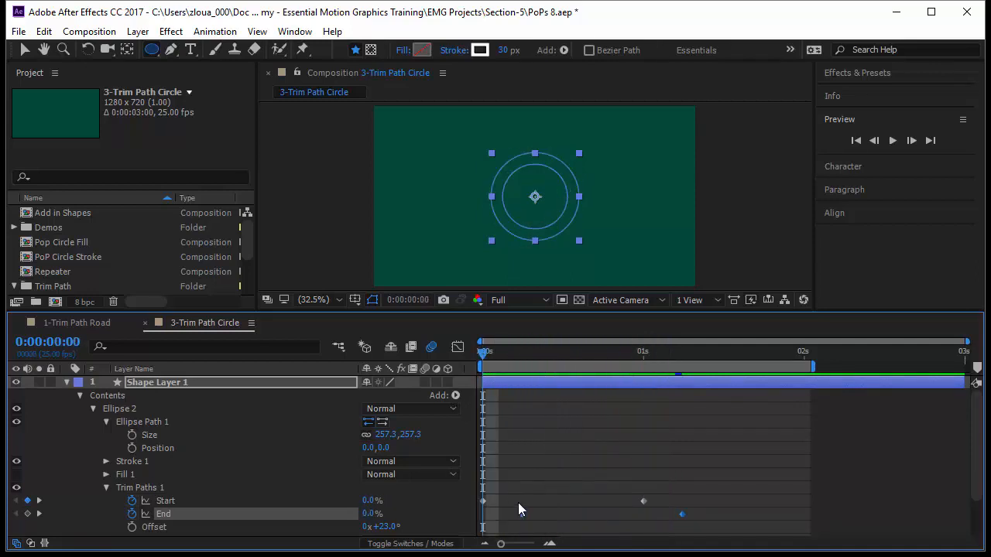
{"action": "mouse_move", "coordinate": [507, 497]}
{"action": "left_mouse_down"}
{"action": "mouse_move", "coordinate": [698, 531]}
{"action": "mouse_move", "coordinate": [704, 521]}
{"action": "mouse_move", "coordinate": [492, 512]}
{"action": "mouse_move", "coordinate": [511, 517]}
{"action": "mouse_move", "coordinate": [502, 515]}
{"action": "left_mouse_up"}
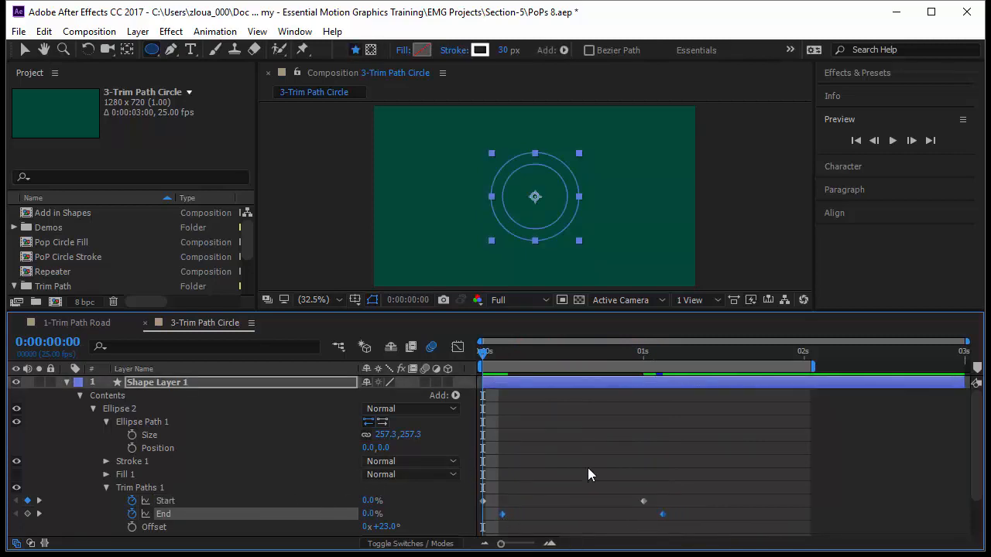
{"action": "key", "text": "space"}
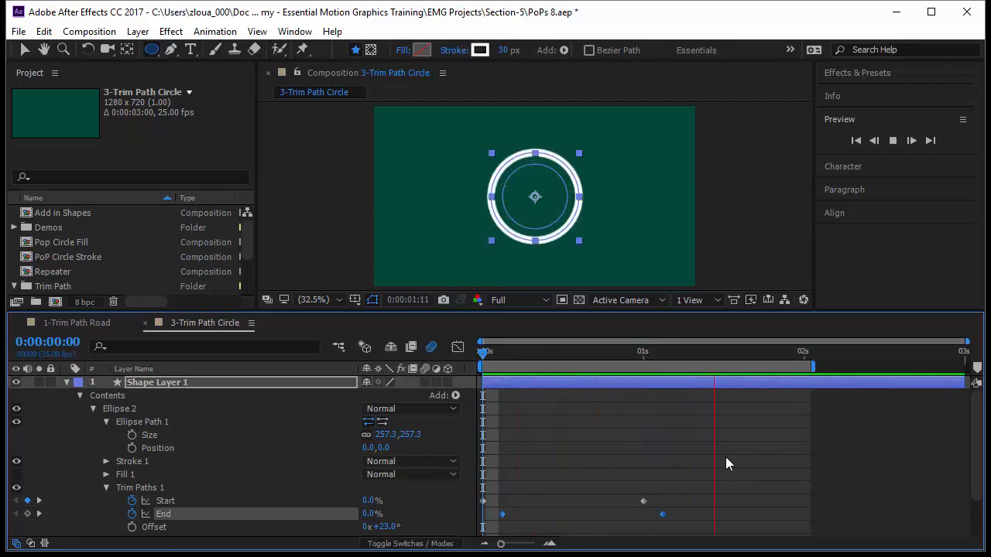
{"action": "left_click_drag", "start_coordinate": [702, 502], "coordinate": [534, 516]}
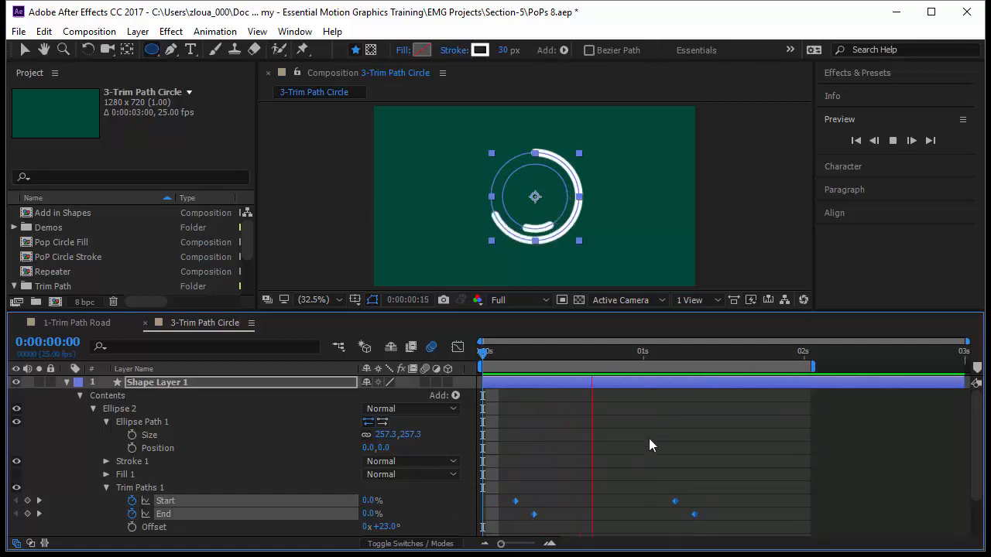
{"action": "left_click", "coordinate": [649, 445]}
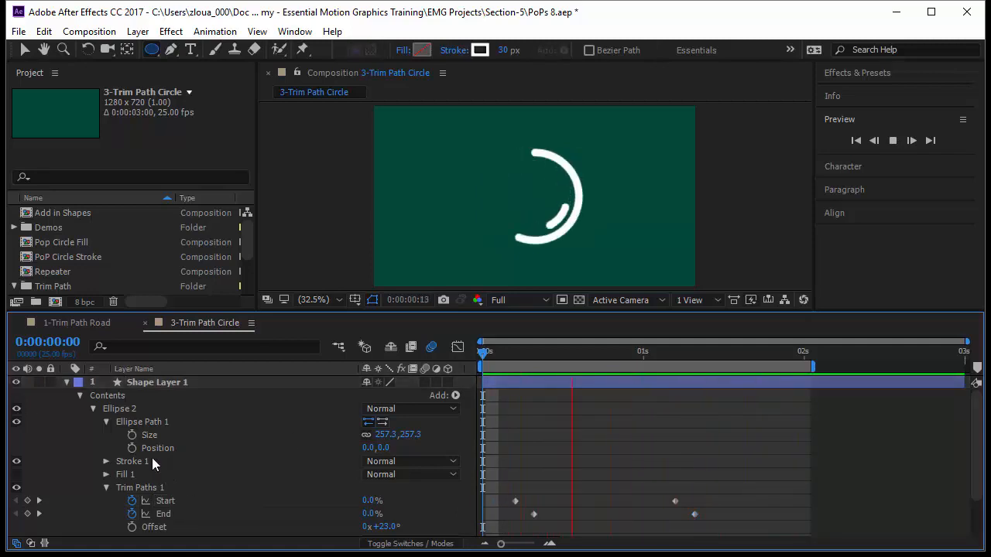
Step: Copy the animated Trim Paths 1 of Ellipse 2 and delete the existing Trim Paths 1 from Ellipse 1
{"action": "left_click", "coordinate": [174, 500]}
{"action": "left_click", "coordinate": [218, 489]}
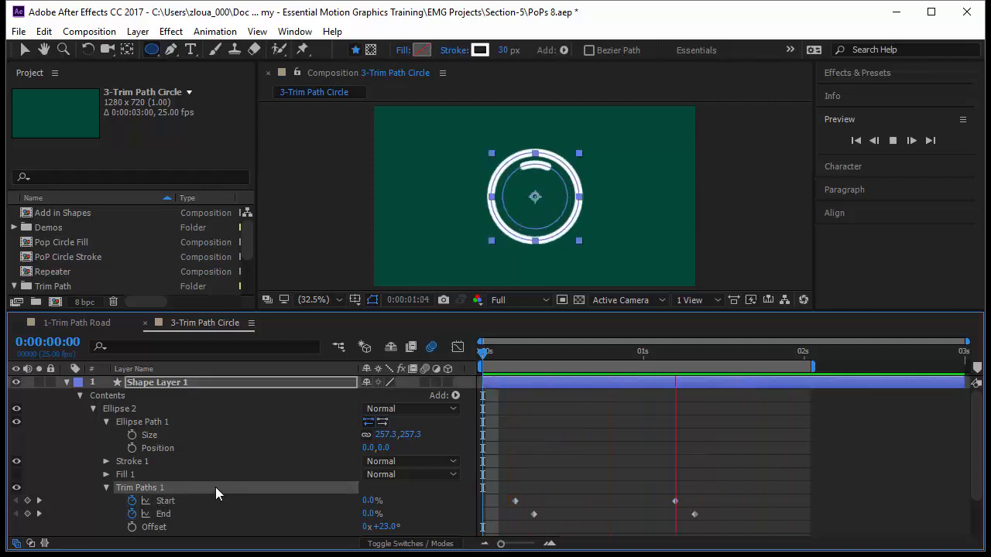
{"action": "key", "text": "ctrl+c"}
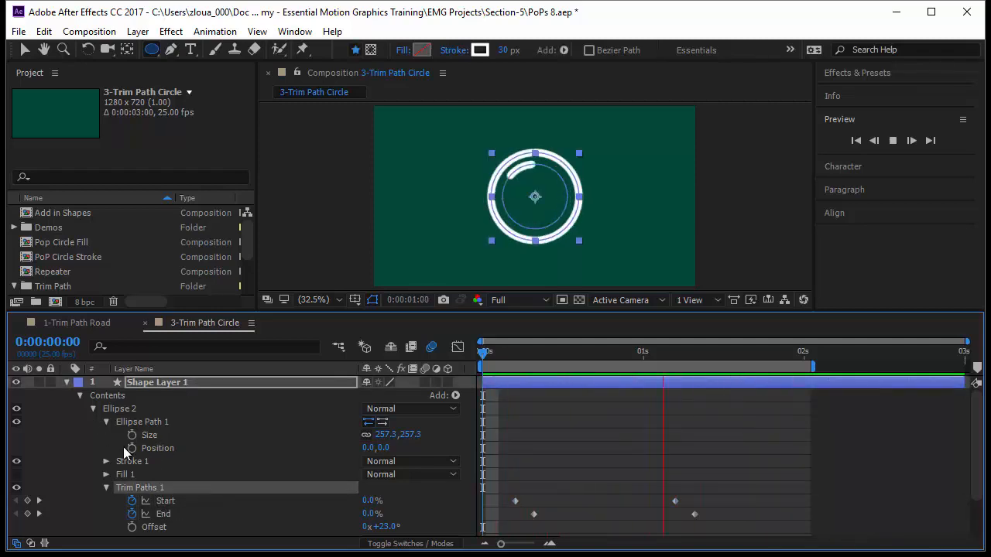
{"action": "left_click", "coordinate": [93, 406]}
{"action": "left_click", "coordinate": [111, 424]}
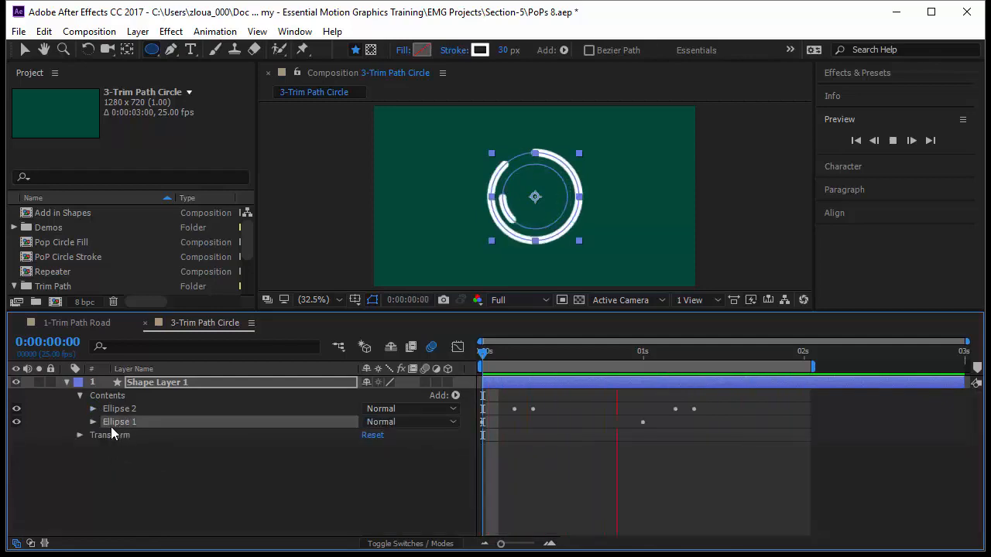
{"action": "left_click", "coordinate": [92, 422]}
{"action": "left_click", "coordinate": [141, 473]}
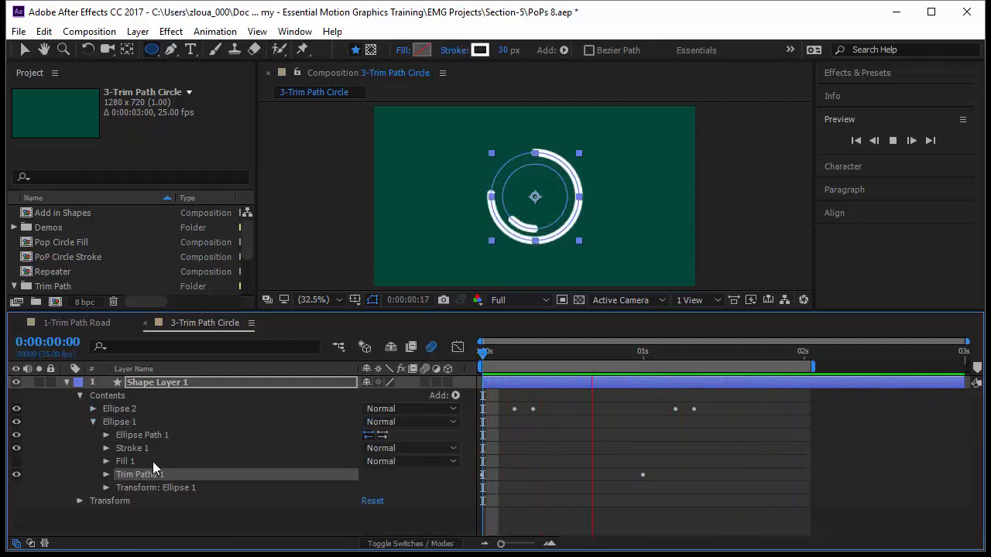
{"action": "key", "text": "Delete"}
{"action": "left_click", "coordinate": [134, 422]}
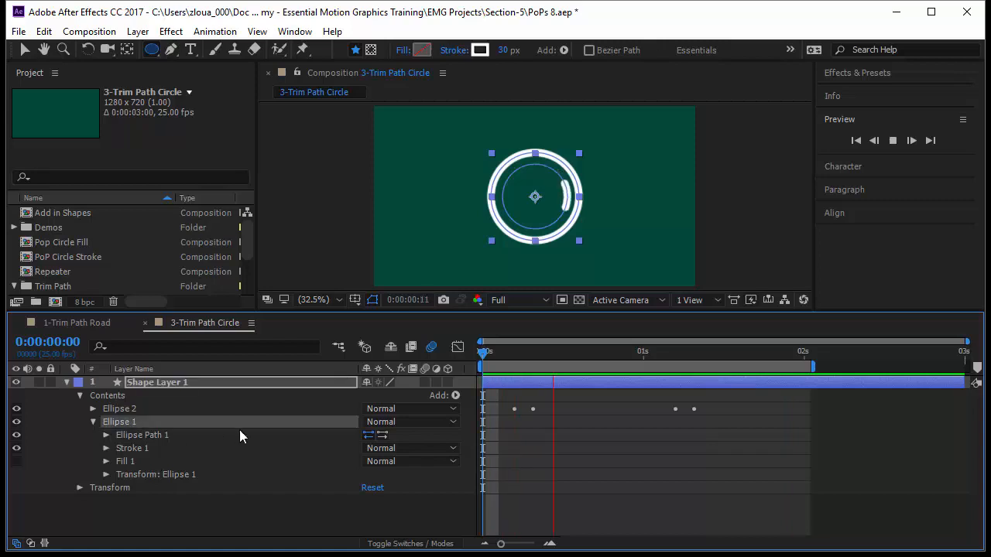
Step: Paste the copied Trim Paths into Ellipse 1, preview both circles, and enable motion blur for Shape Layer 1
{"action": "key", "text": "ctrl+z"}
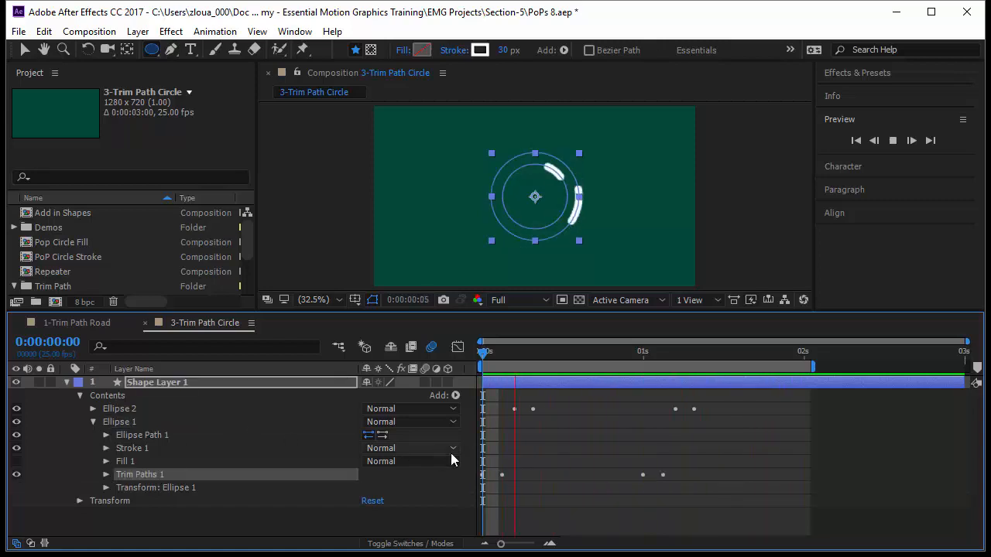
{"action": "key", "text": "ctrl+v"}
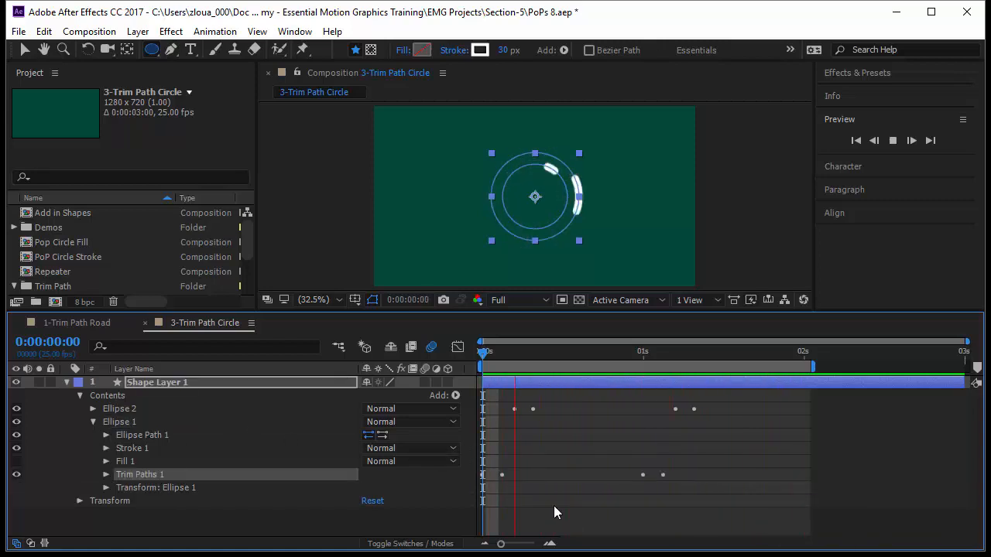
{"action": "left_click", "coordinate": [554, 508]}
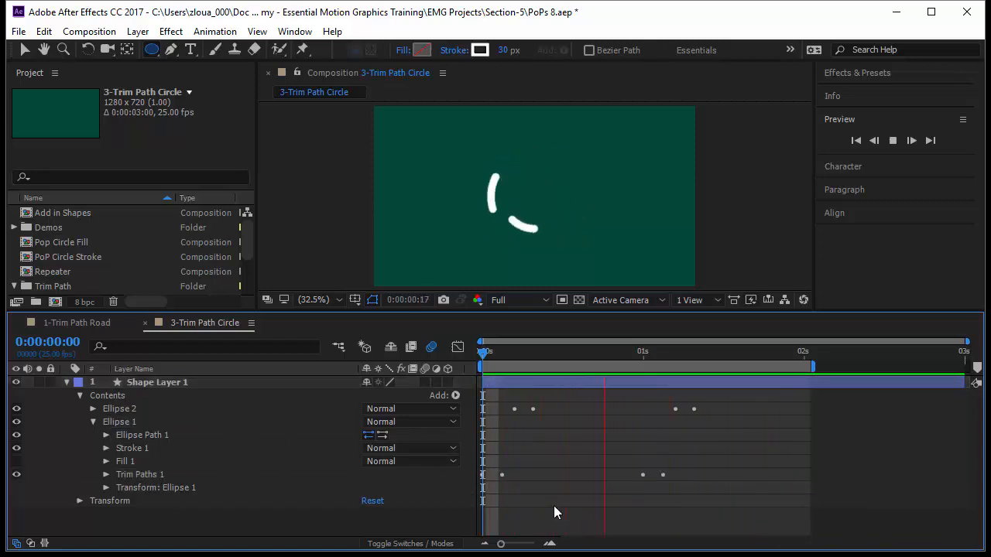
{"action": "left_click", "coordinate": [159, 477]}
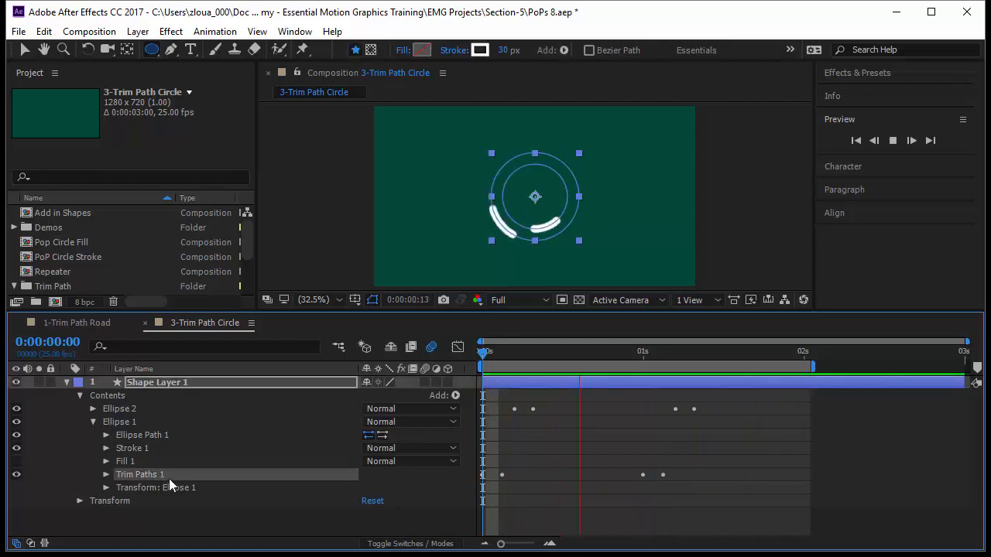
{"action": "left_click", "coordinate": [566, 498]}
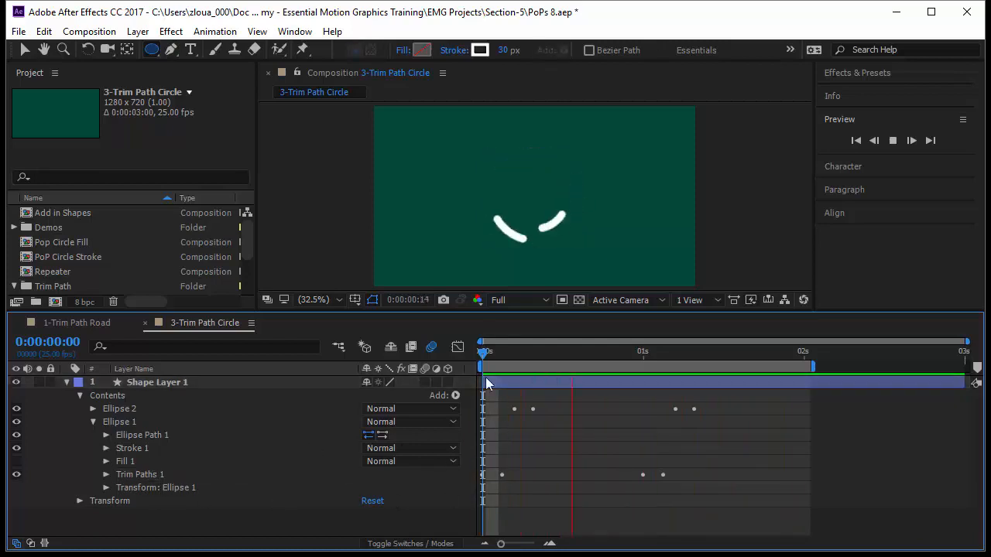
{"action": "left_click", "coordinate": [424, 382]}
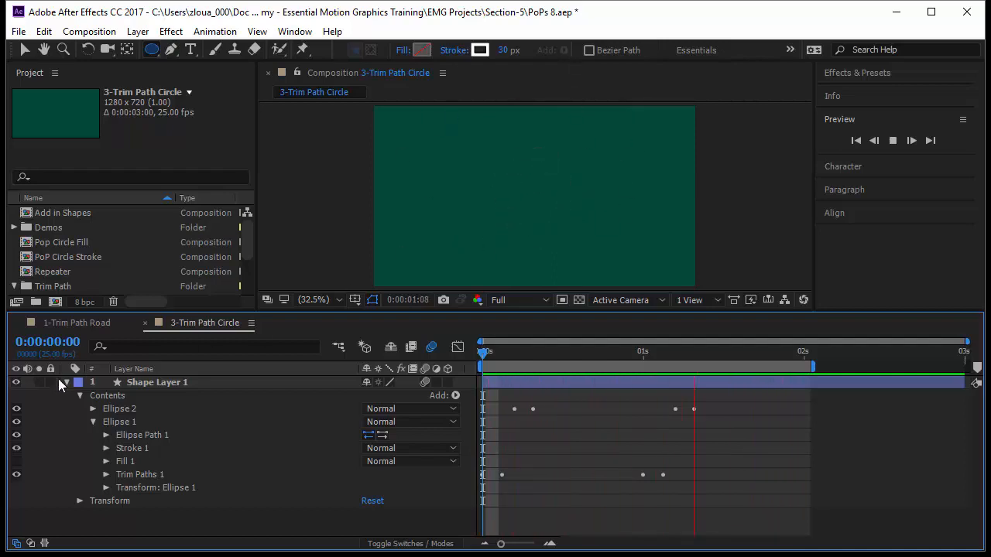
Step: Delete Shape Layer 1, open the PoP Circle Stroke composition and preview its animation
{"action": "key", "text": "Delete"}
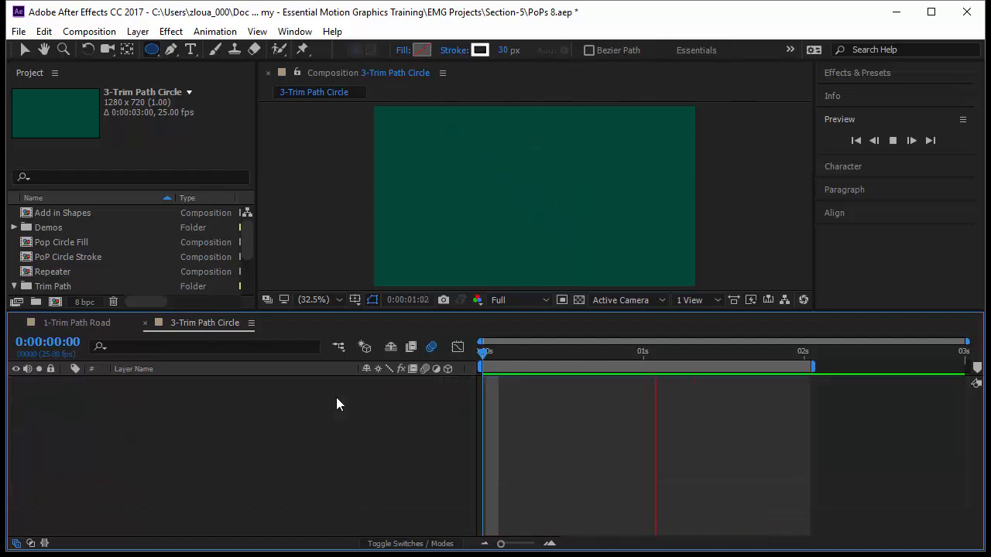
{"action": "left_click", "coordinate": [100, 258]}
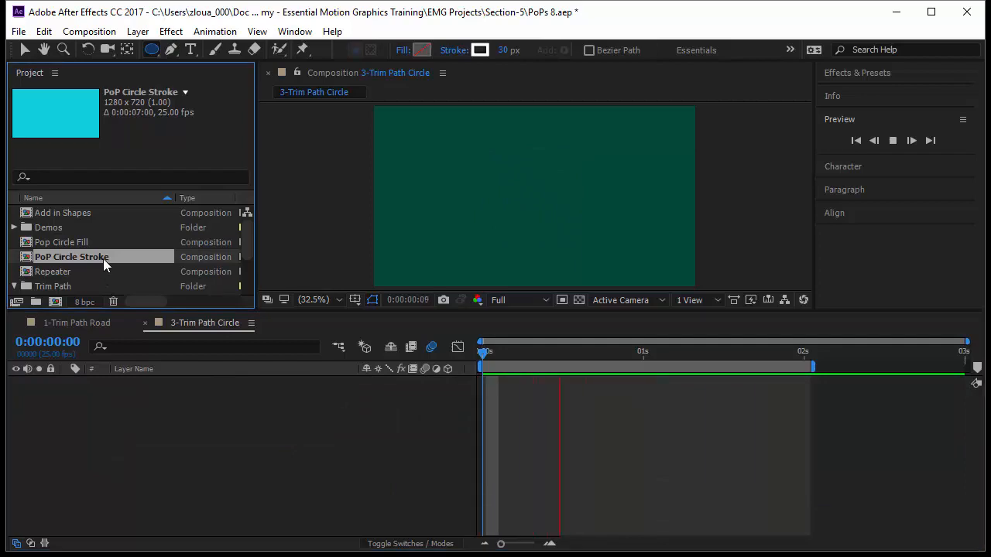
{"action": "double_click", "coordinate": [103, 258]}
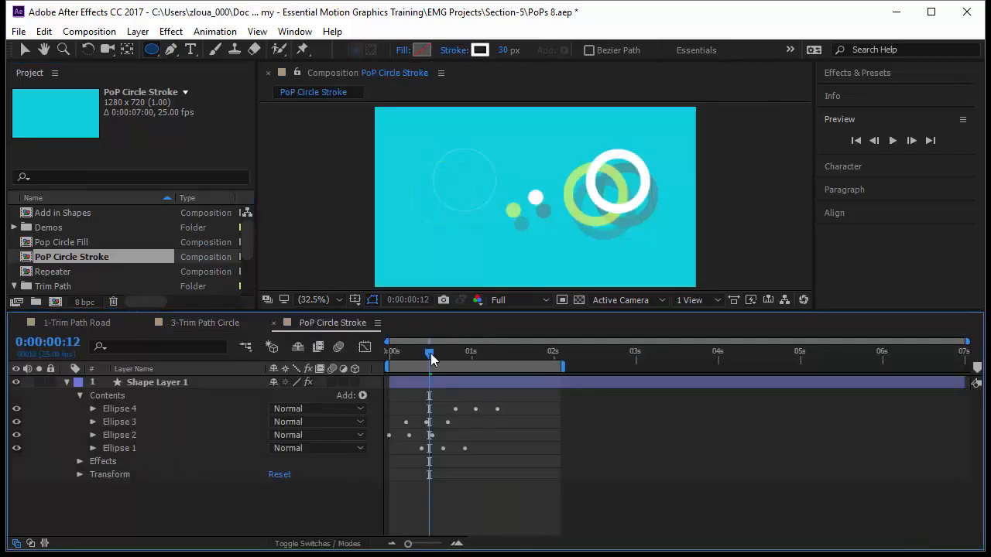
{"action": "key", "text": "space"}
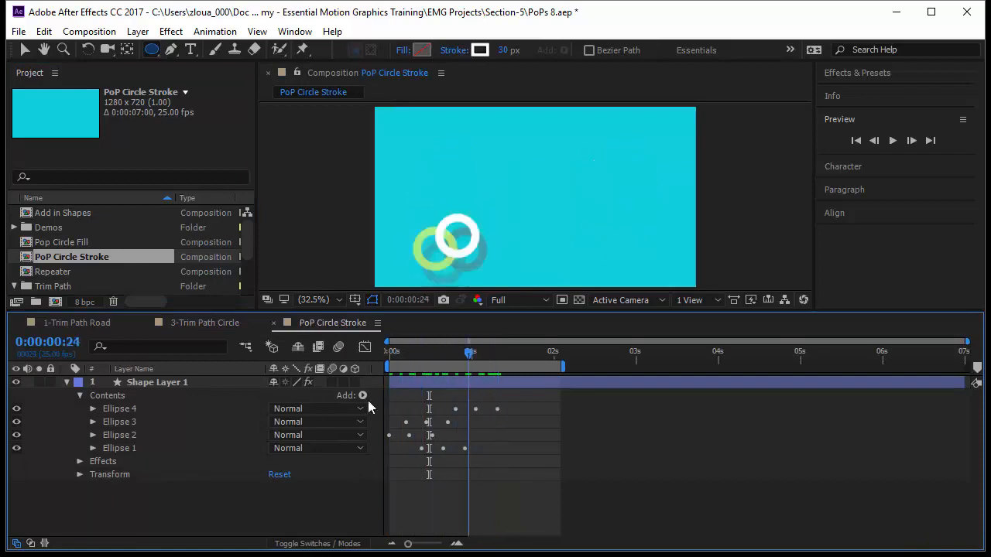
{"action": "key", "text": "space"}
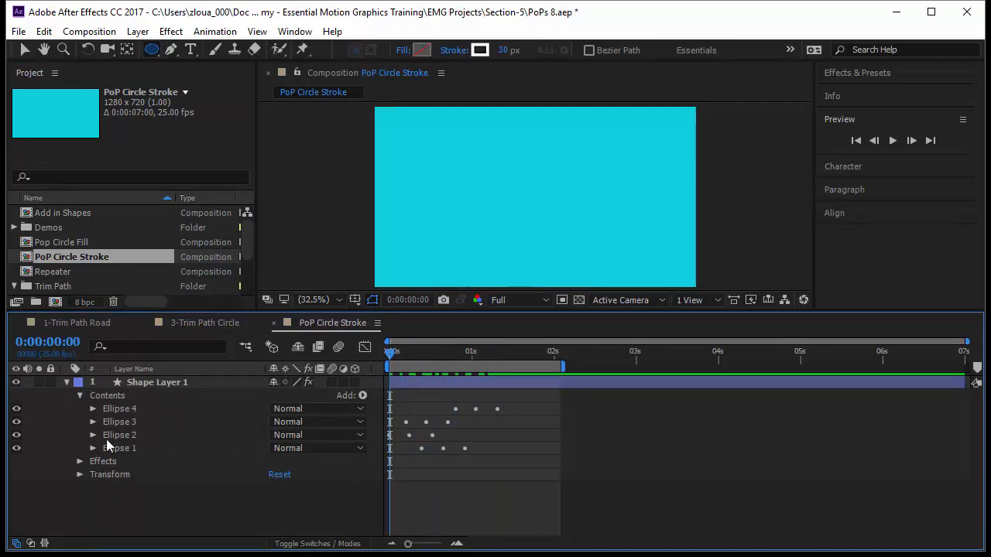
Step: Copy Ellipse 2 from PoP Circle Stroke and create an empty shape layer in the 3-Trim Path Circle composition
{"action": "left_click", "coordinate": [112, 436]}
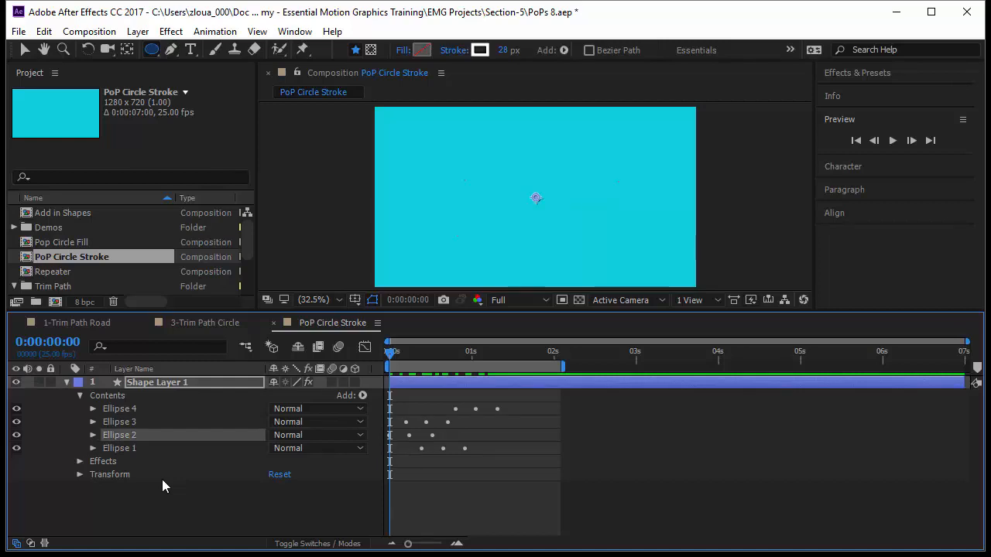
{"action": "key", "text": "ctrl+c"}
{"action": "left_click", "coordinate": [191, 322]}
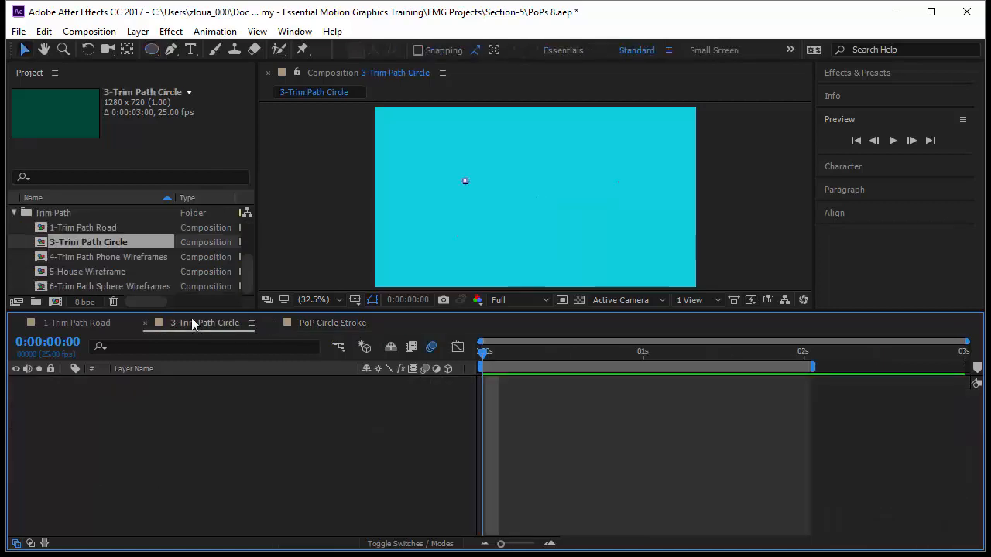
{"action": "left_click", "coordinate": [138, 31]}
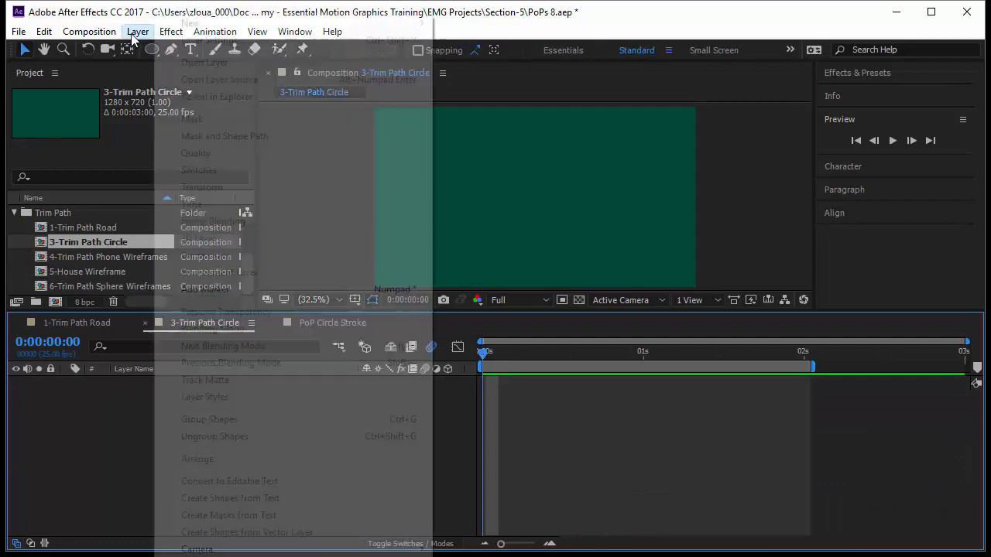
{"action": "mouse_move", "coordinate": [389, 29]}
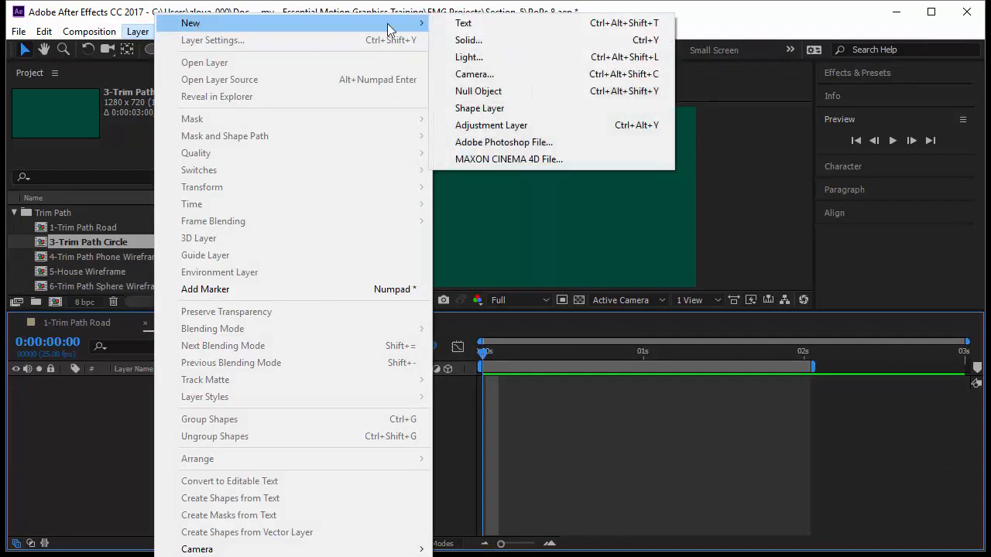
{"action": "left_click", "coordinate": [532, 108]}
Step: Return to PoP Circle Stroke for its Ellipse 2 and paste that group into Shape Layer 1 of 3-Trim Path Circle
{"action": "left_click", "coordinate": [314, 324]}
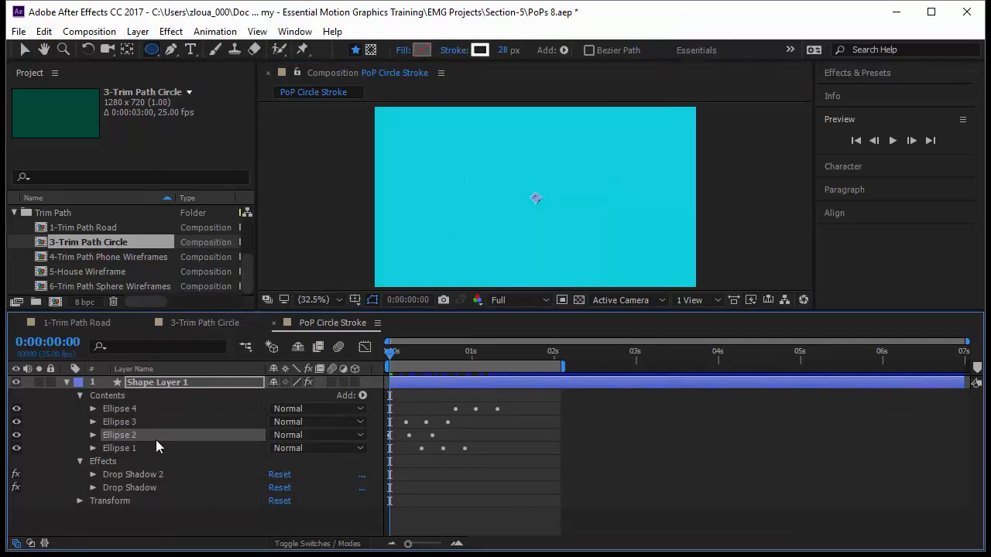
{"action": "left_click", "coordinate": [214, 321]}
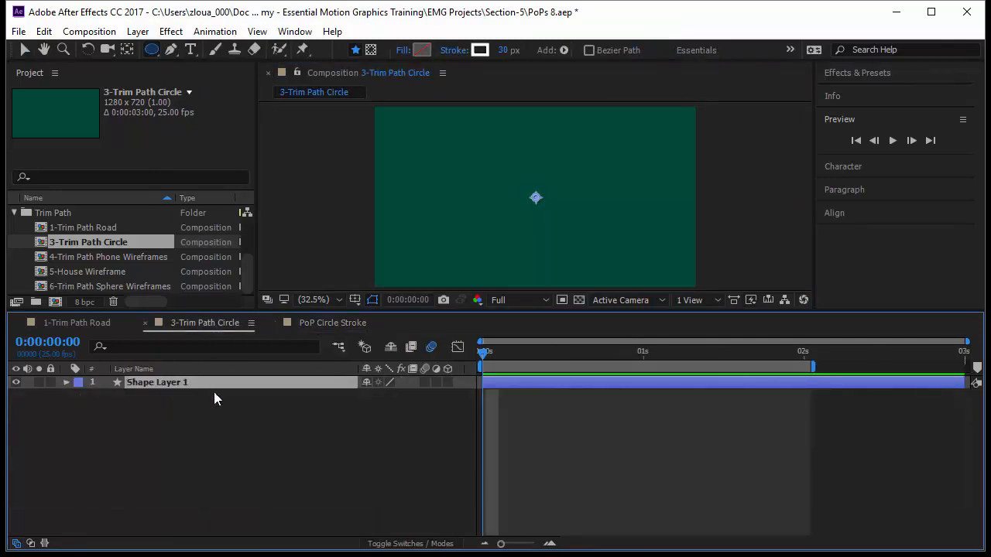
{"action": "key", "text": "ctrl+v"}
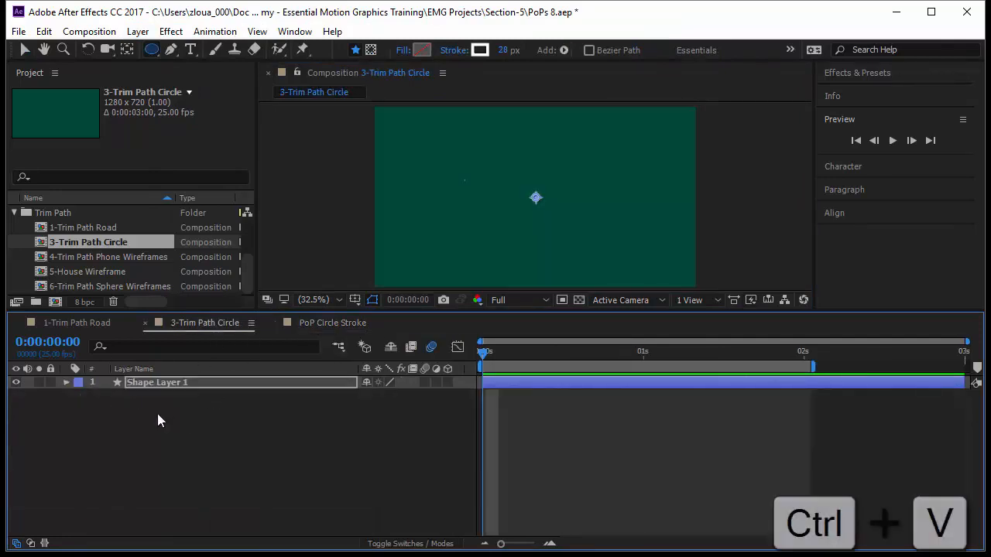
Step: Reveal the pasted ellipse group inside Shape Layer 1 and preview its animation
{"action": "left_click", "coordinate": [67, 382]}
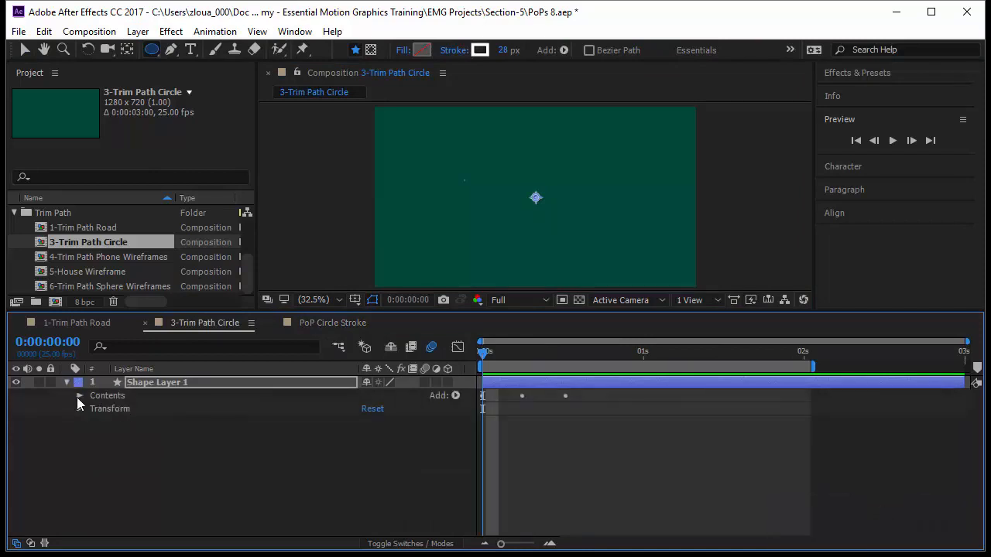
{"action": "left_click", "coordinate": [79, 396]}
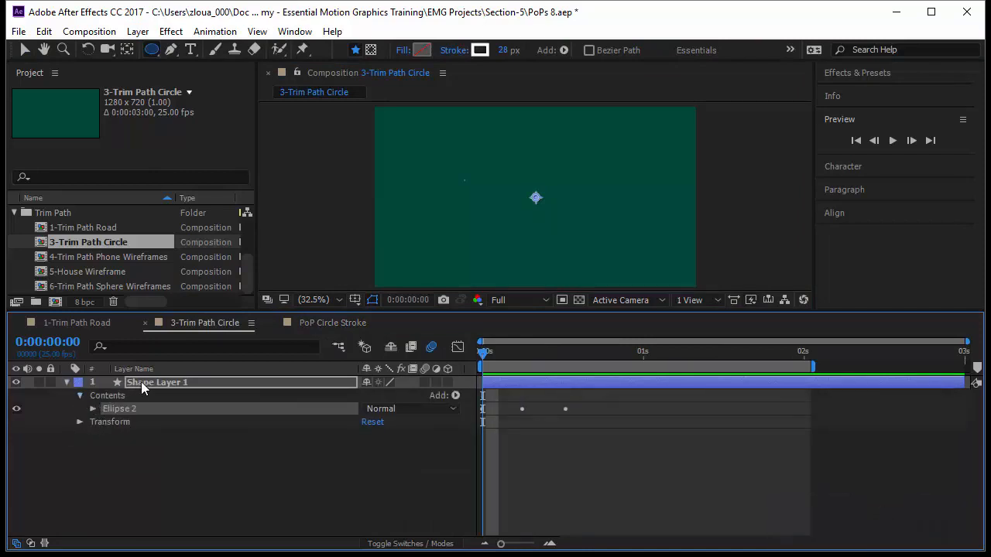
{"action": "key", "text": "space"}
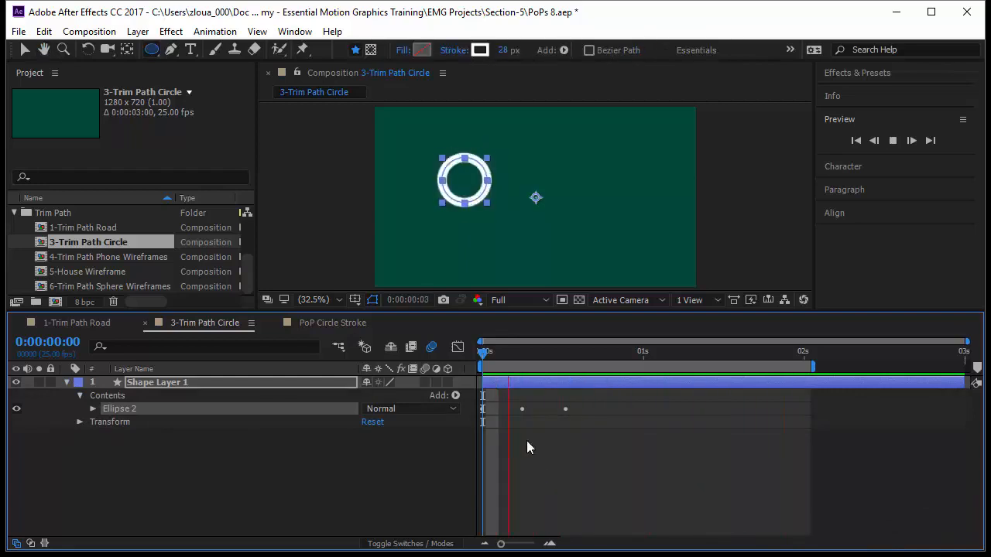
Step: Centre Shape Layer 1's anchor point on the circle and return to the first frame
{"action": "left_click", "coordinate": [272, 381]}
{"action": "key", "text": "ctrl+alt+Home"}
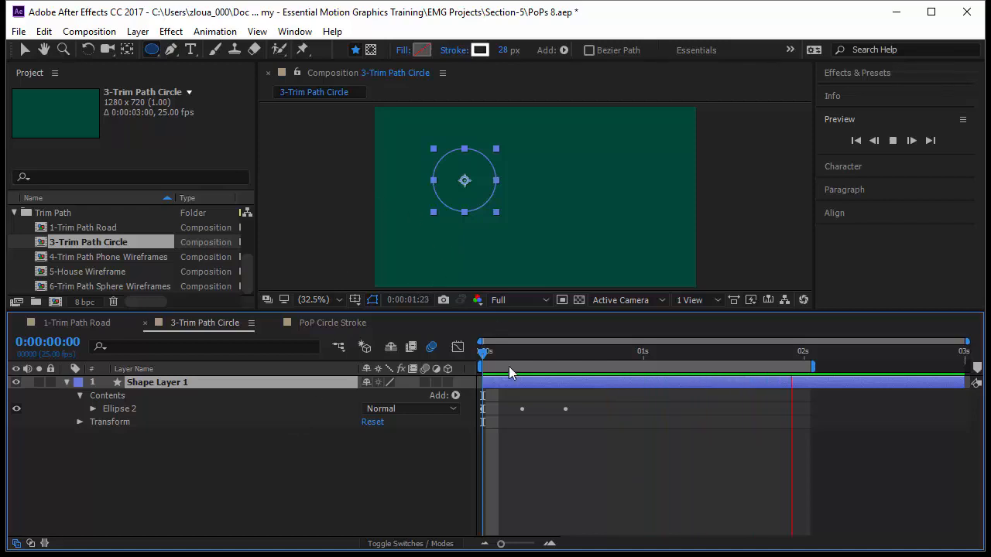
{"action": "left_click", "coordinate": [480, 353]}
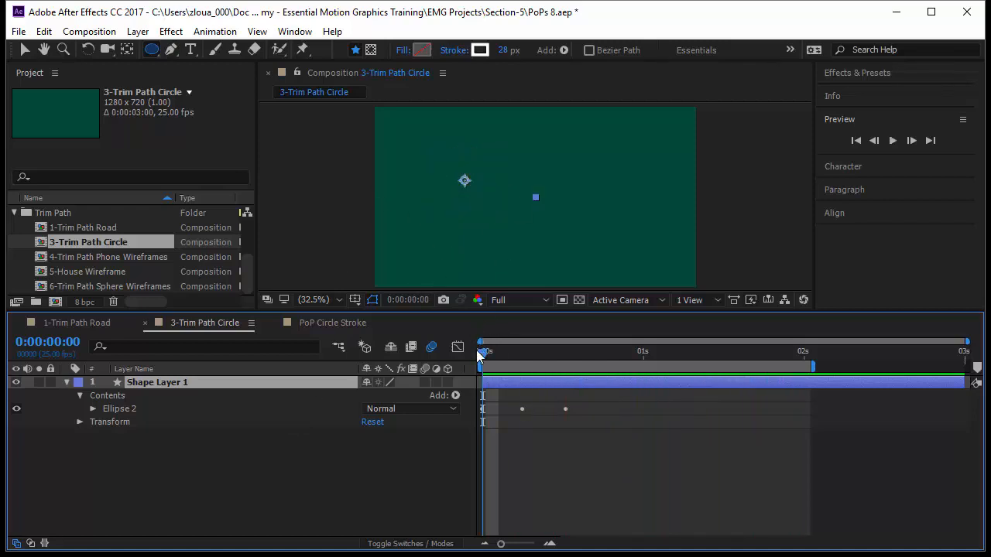
Step: At frame 8, align Shape Layer 1 to the composition's horizontal and vertical centre, and scrub through the centred animation
{"action": "left_click_drag", "start_coordinate": [481, 353], "coordinate": [534, 353]}
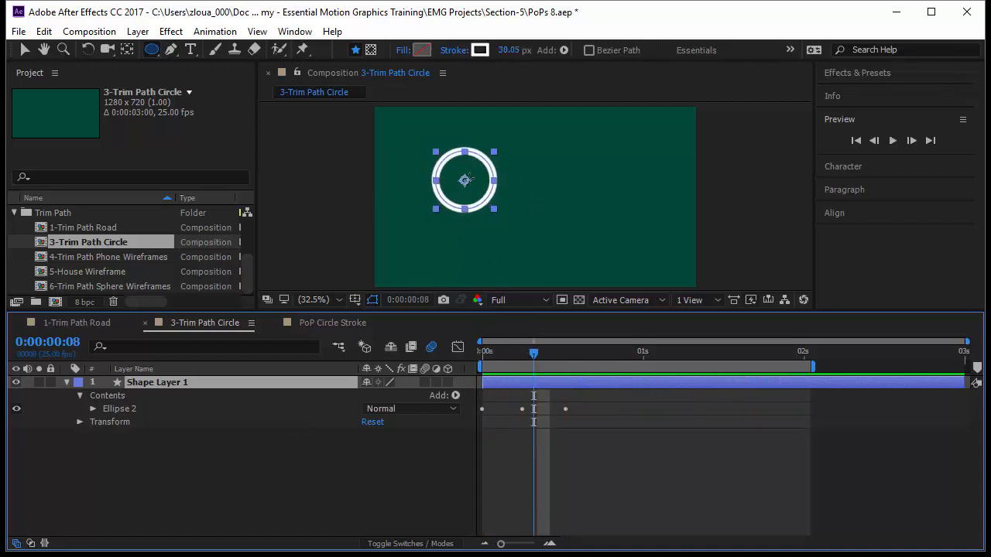
{"action": "key", "text": "v"}
{"action": "left_click_drag", "start_coordinate": [470, 186], "coordinate": [556, 201]}
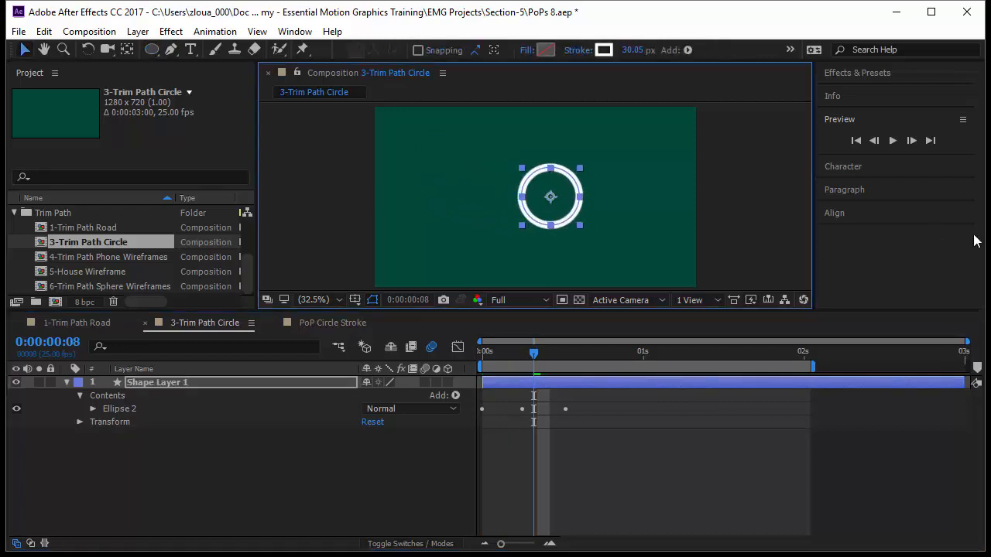
{"action": "left_click", "coordinate": [932, 214]}
{"action": "left_click", "coordinate": [857, 227]}
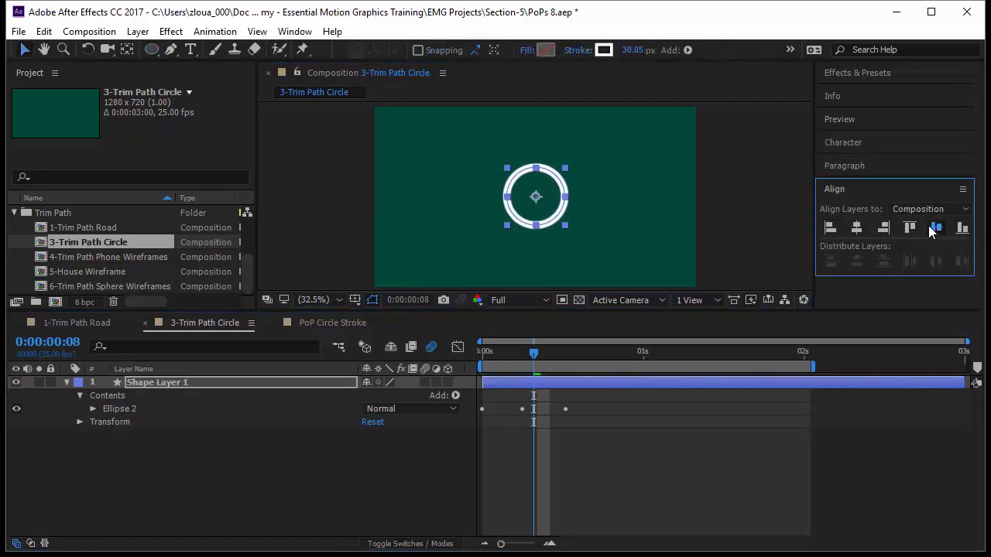
{"action": "left_click", "coordinate": [932, 228]}
{"action": "left_click", "coordinate": [658, 492]}
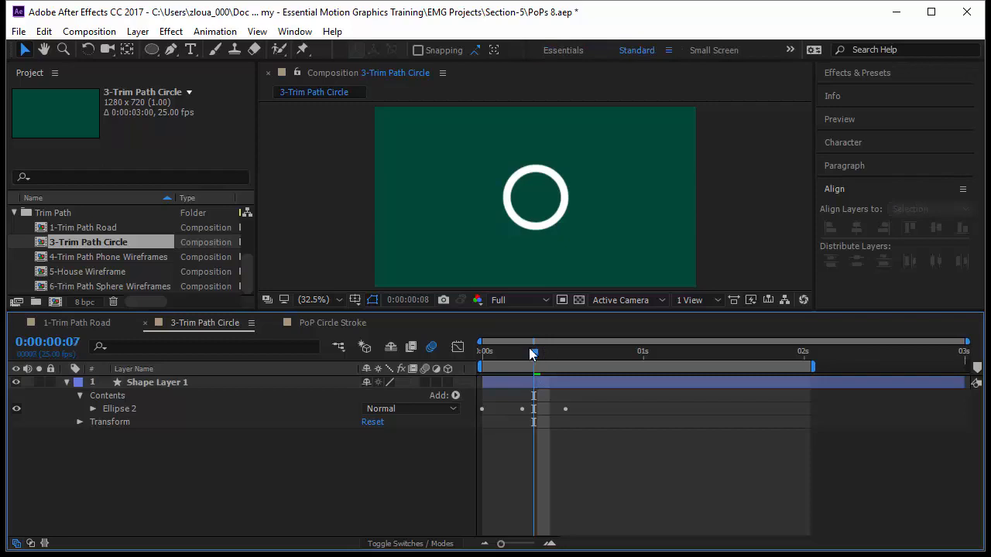
{"action": "left_click_drag", "start_coordinate": [544, 353], "coordinate": [565, 394]}
{"action": "key", "text": "Home"}
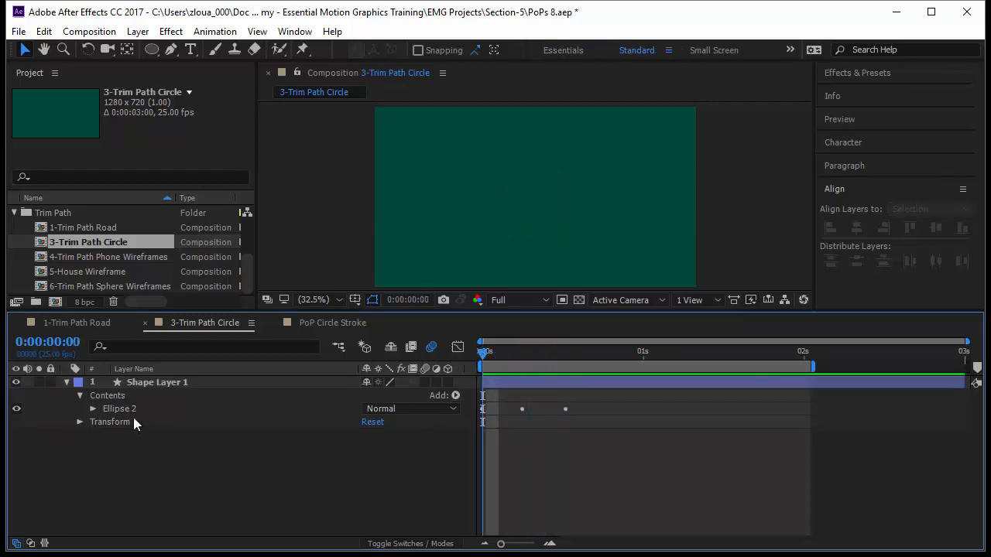
Step: Add a Trim Paths operator to the Contents of Shape Layer 1, outside the Ellipse 2 group
{"action": "left_click", "coordinate": [170, 412]}
{"action": "left_click", "coordinate": [256, 395]}
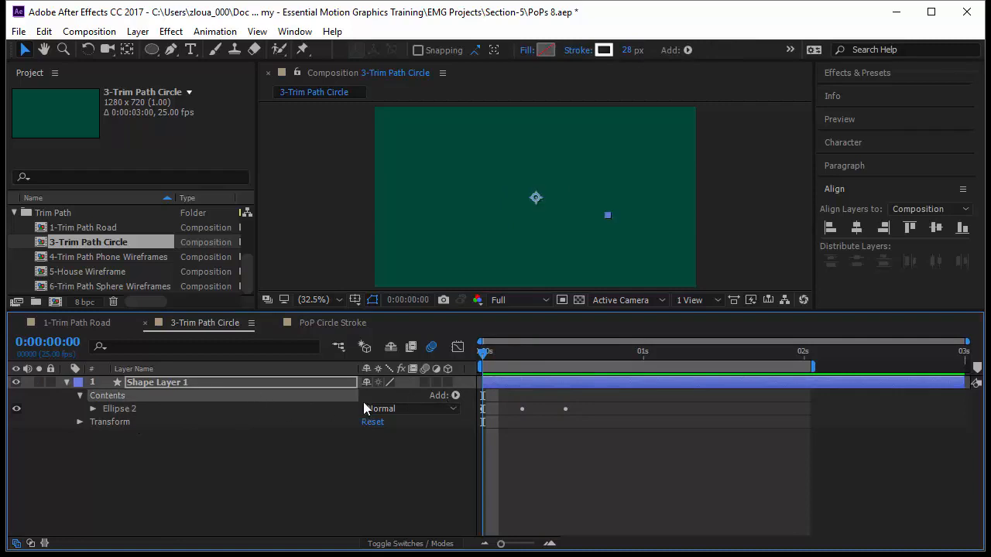
{"action": "left_click", "coordinate": [456, 393]}
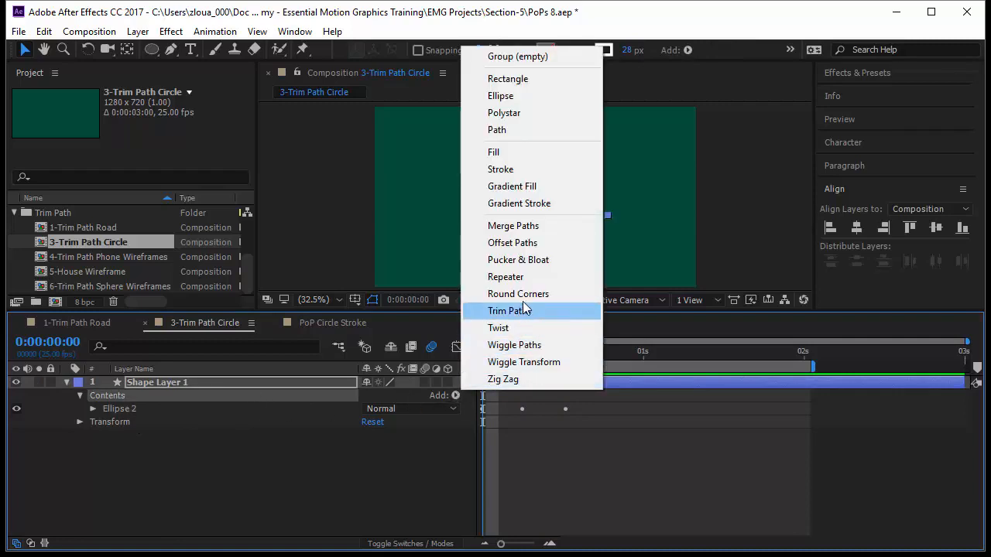
{"action": "left_click", "coordinate": [511, 312]}
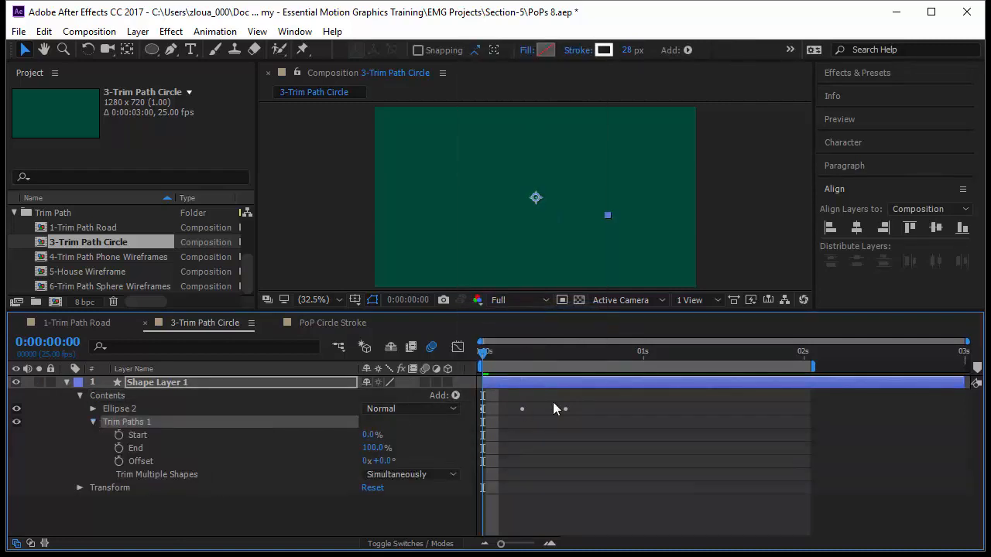
Step: Animate the Trim Paths Start from 100% at the first frame to 0% at frame 13, and preview the result
{"action": "left_click_drag", "start_coordinate": [487, 353], "coordinate": [524, 367]}
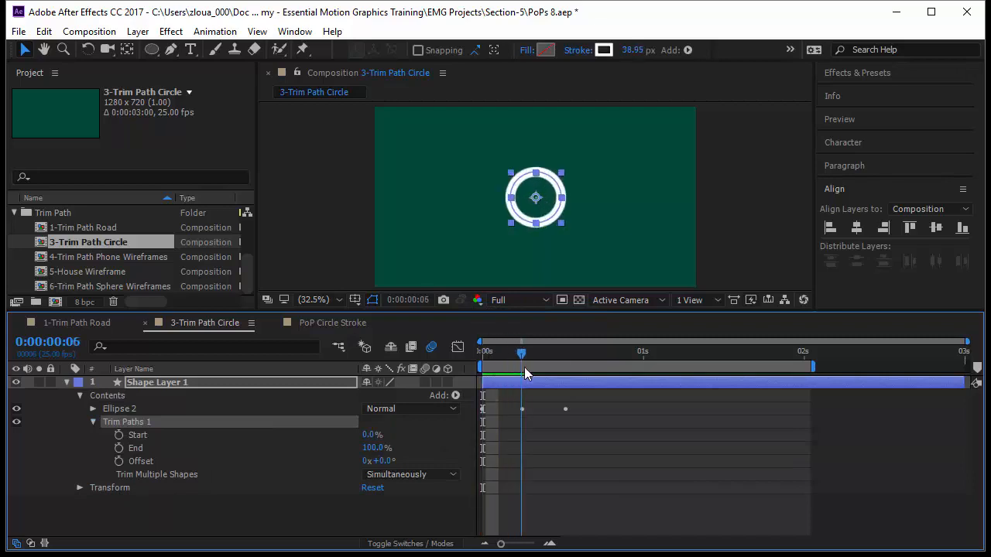
{"action": "left_click_drag", "start_coordinate": [369, 435], "coordinate": [462, 449]}
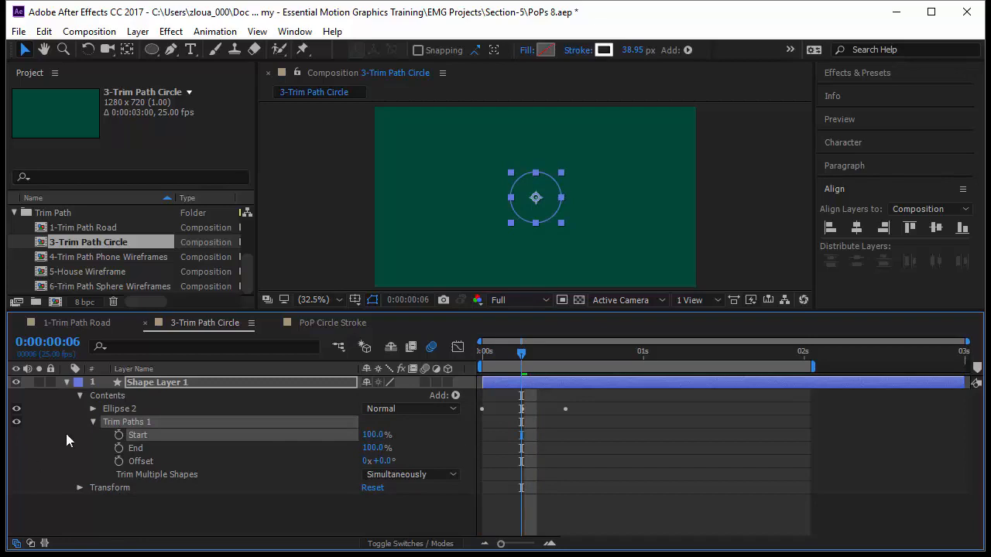
{"action": "left_click", "coordinate": [118, 435]}
{"action": "mouse_move", "coordinate": [535, 346]}
{"action": "left_mouse_down"}
{"action": "mouse_move", "coordinate": [515, 353]}
{"action": "mouse_move", "coordinate": [564, 373]}
{"action": "left_mouse_up"}
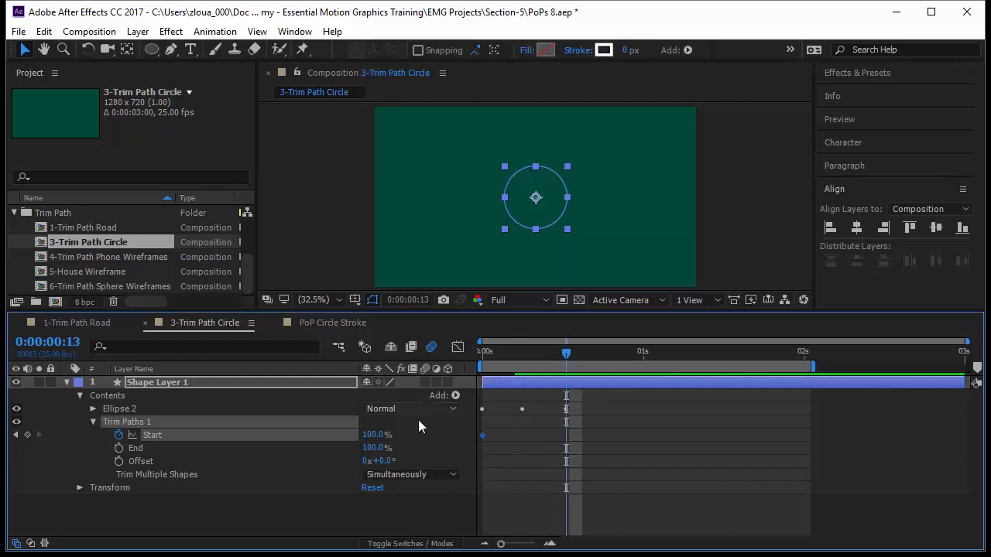
{"action": "left_click", "coordinate": [372, 435]}
{"action": "type", "text": "0"}
{"action": "key", "text": "Return"}
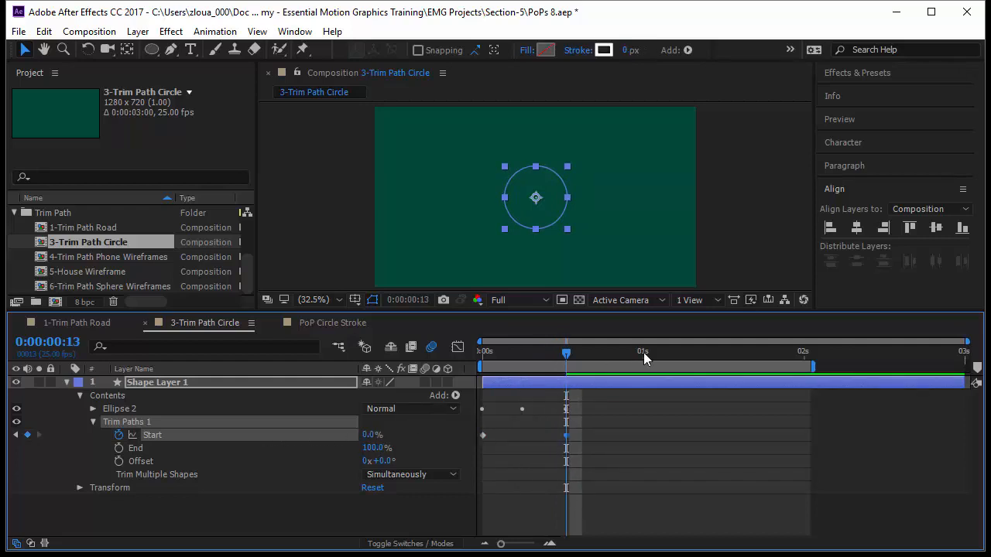
{"action": "left_click_drag", "start_coordinate": [566, 355], "coordinate": [459, 382]}
{"action": "left_click", "coordinate": [541, 507]}
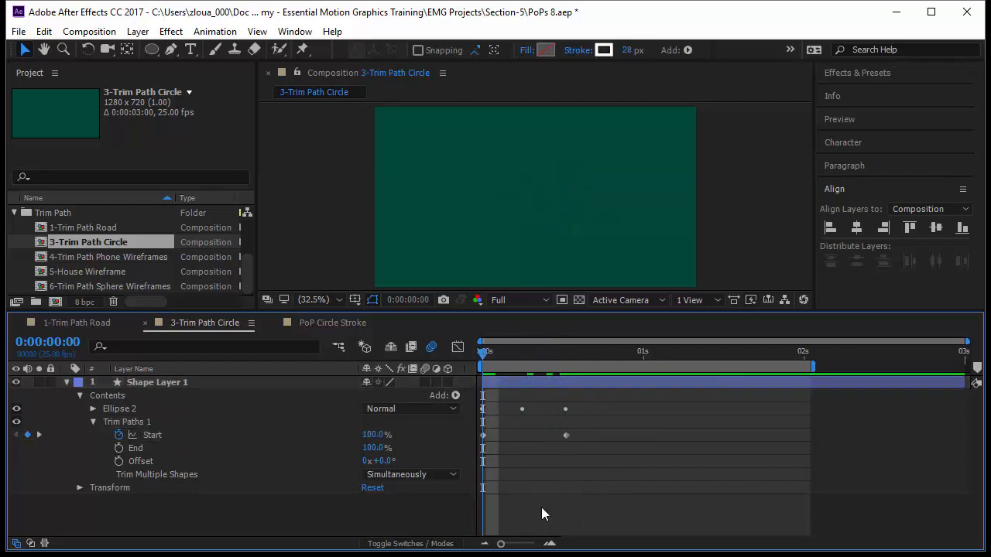
{"action": "key", "text": "space"}
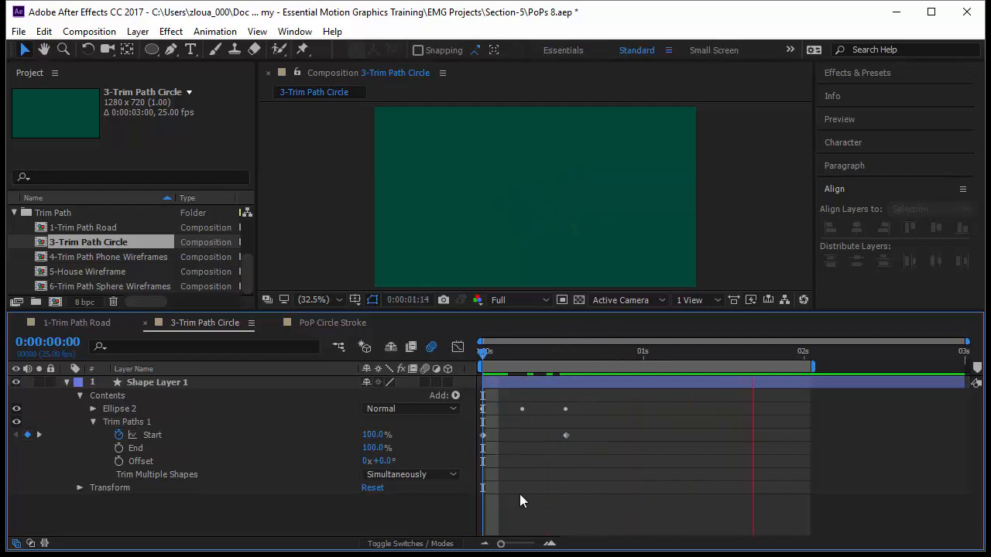
Step: Set the line cap of Ellipse 2's Stroke 1 to Round Cap and preview the rounded stroke
{"action": "left_click", "coordinate": [93, 408]}
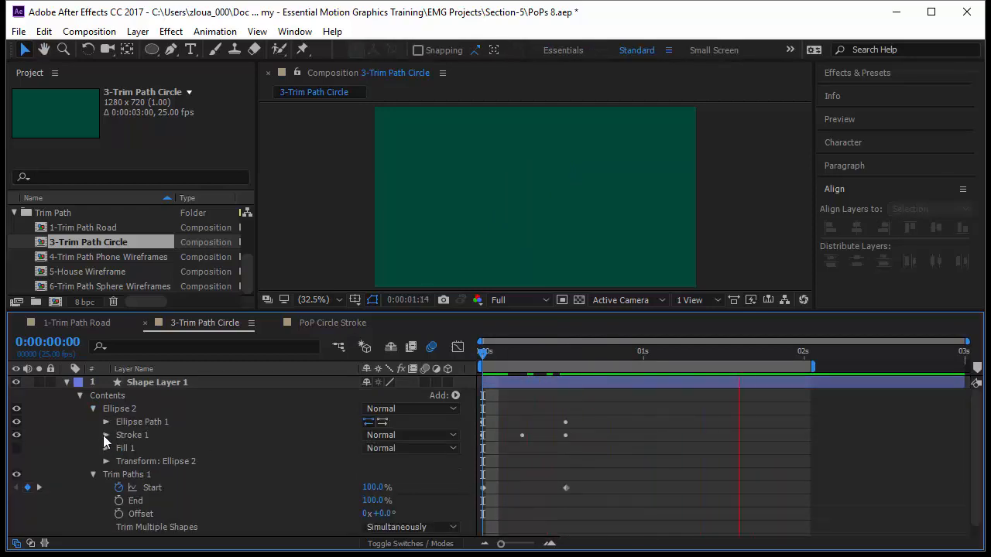
{"action": "left_click", "coordinate": [106, 435]}
{"action": "left_click", "coordinate": [410, 490]}
{"action": "left_click", "coordinate": [414, 524]}
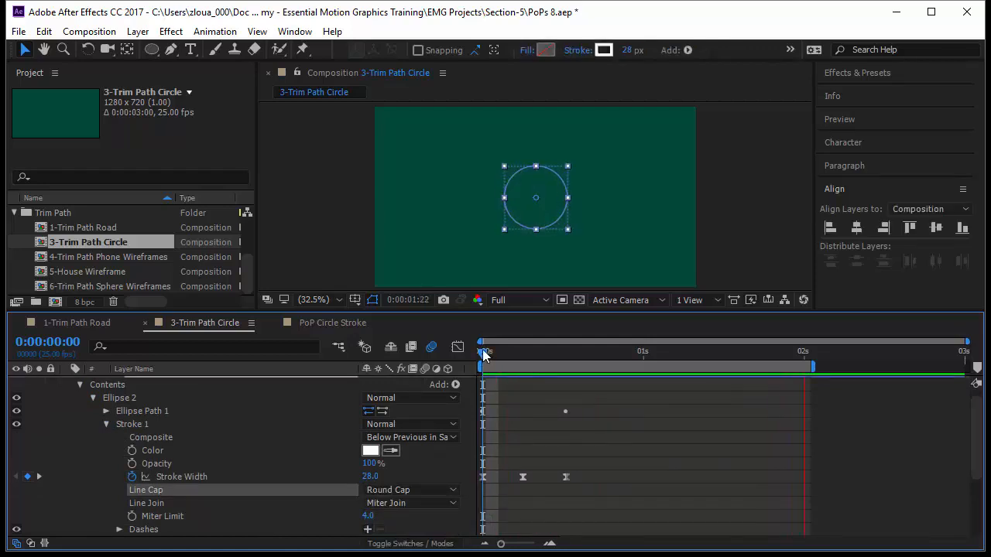
{"action": "left_click", "coordinate": [686, 482]}
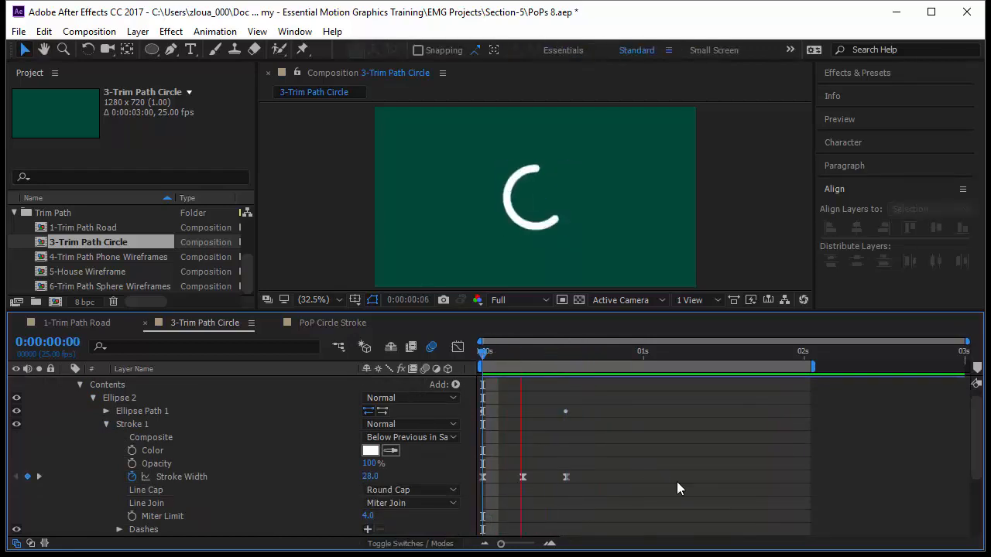
Step: Ease both Start keyframes of Trim Paths 1 and shape their speed graph for a fast beginning and slow finish
{"action": "left_click", "coordinate": [107, 424]}
{"action": "left_click_drag", "start_coordinate": [590, 492], "coordinate": [423, 464]}
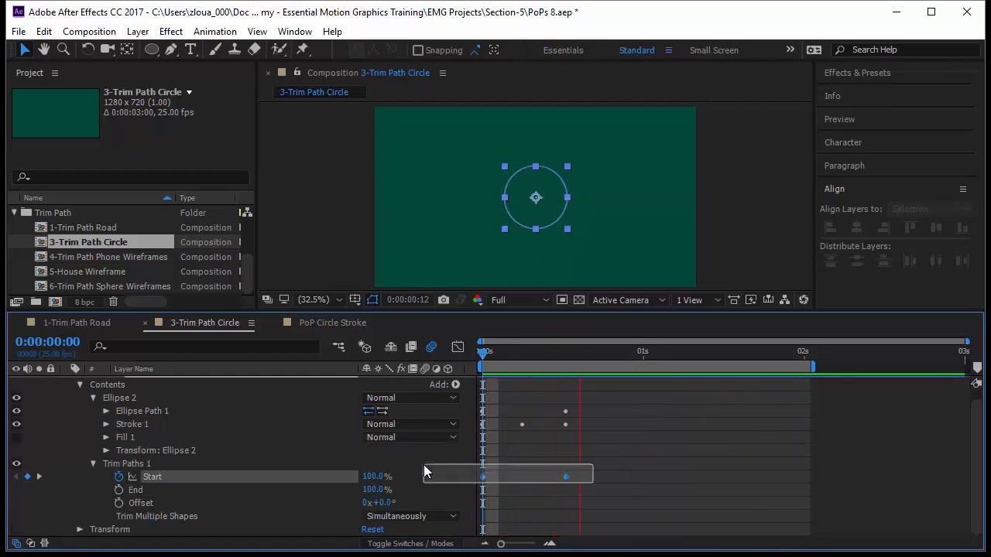
{"action": "left_click", "coordinate": [457, 346]}
{"action": "left_click_drag", "start_coordinate": [580, 395], "coordinate": [529, 390]}
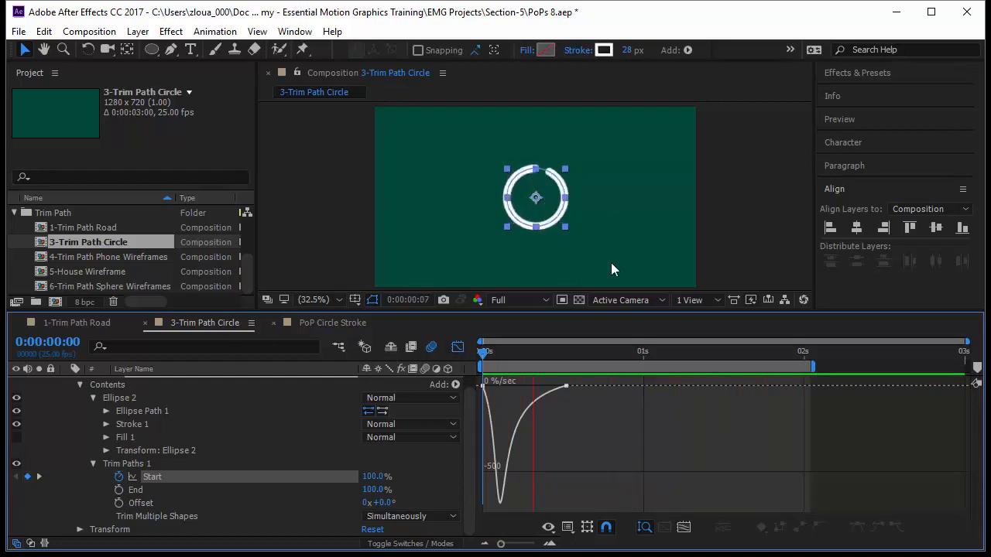
Step: Copy the Drop Shadow and Drop Shadow 2 effects from Shape Layer 1 in the PoP Circle Stroke composition
{"action": "left_click", "coordinate": [322, 323]}
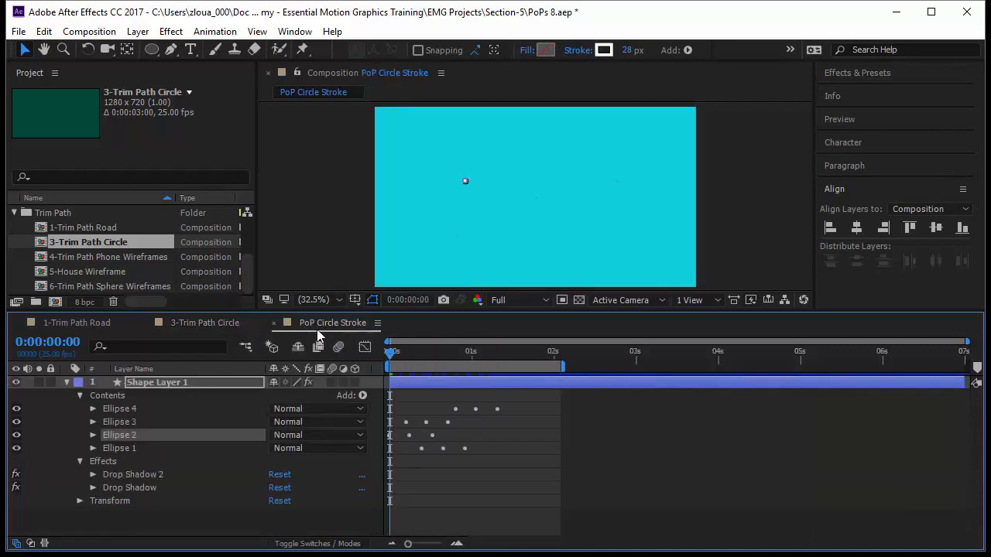
{"action": "left_click", "coordinate": [101, 470]}
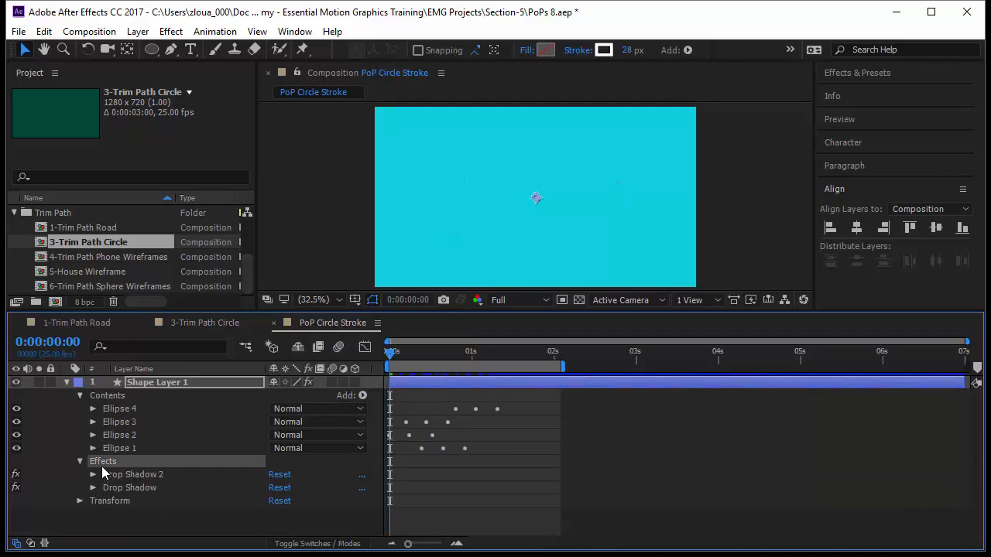
{"action": "left_click", "coordinate": [129, 489], "text": "shift"}
{"action": "key", "text": "ctrl+c"}
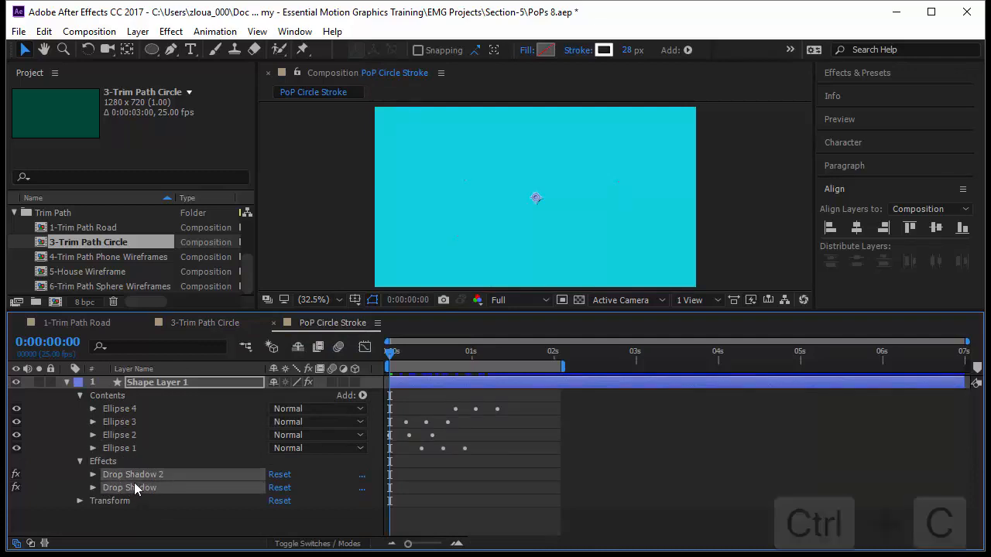
Step: Paste the copied drop shadows onto Shape Layer 1 of 3-Trim Path Circle, close the speed graph and preview the animation
{"action": "left_click", "coordinate": [216, 322]}
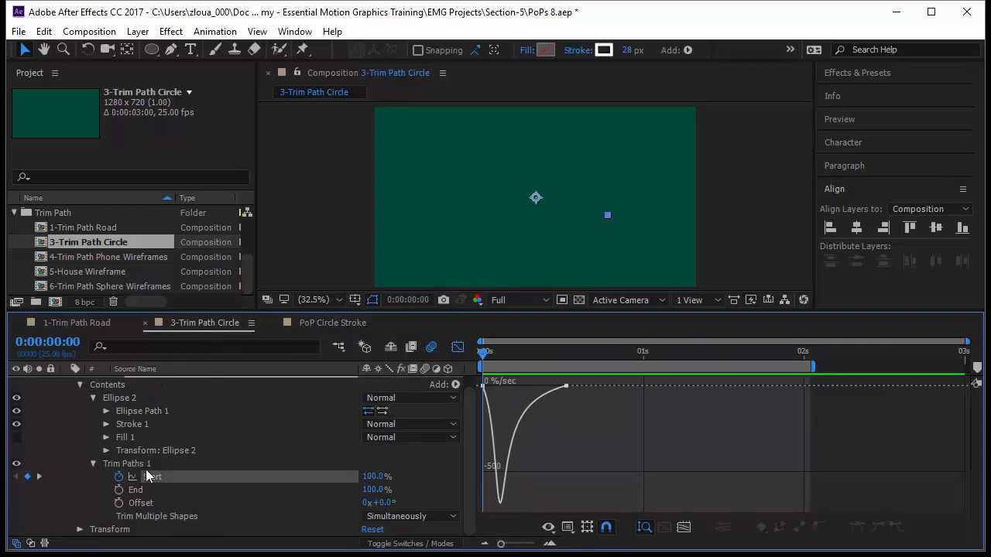
{"action": "scroll", "coordinate": [145, 470], "scroll_direction": "up", "scroll_amount": 1}
{"action": "left_click", "coordinate": [161, 381]}
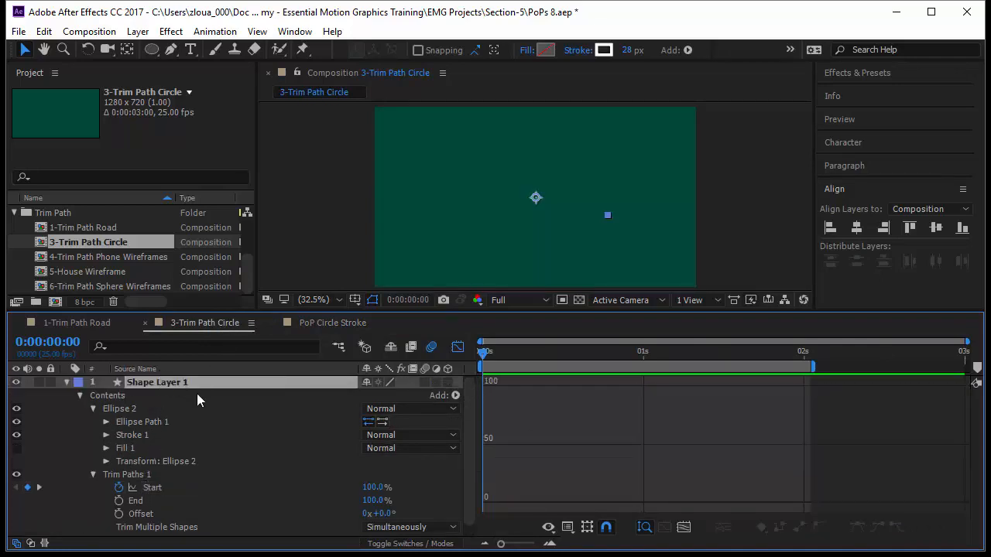
{"action": "key", "text": "ctrl+v"}
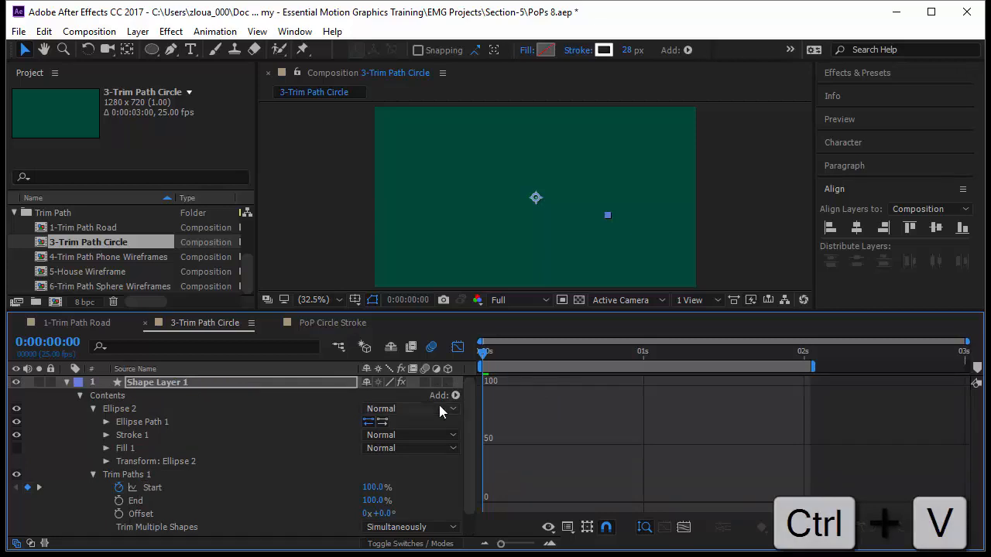
{"action": "left_click", "coordinate": [458, 347]}
{"action": "left_click", "coordinate": [628, 500]}
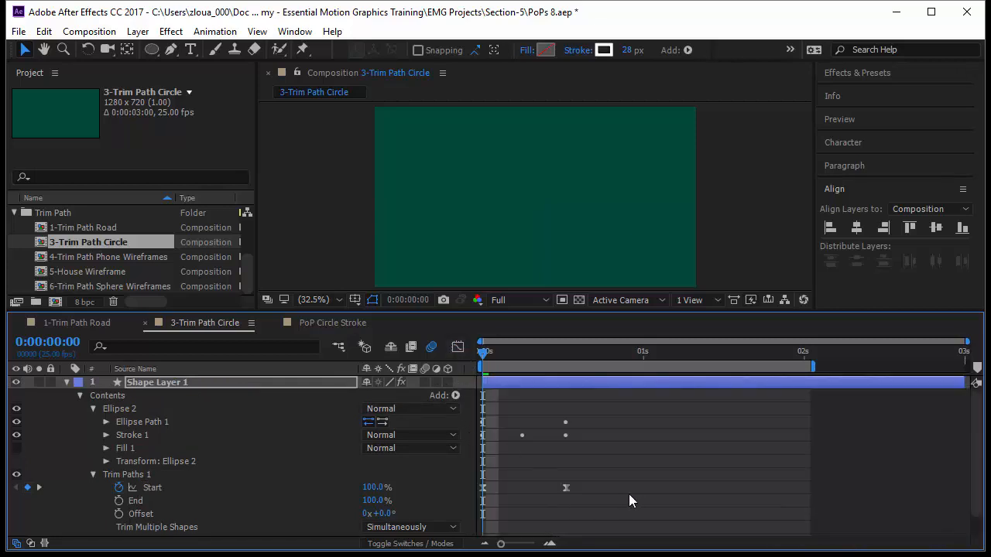
{"action": "key", "text": "space"}
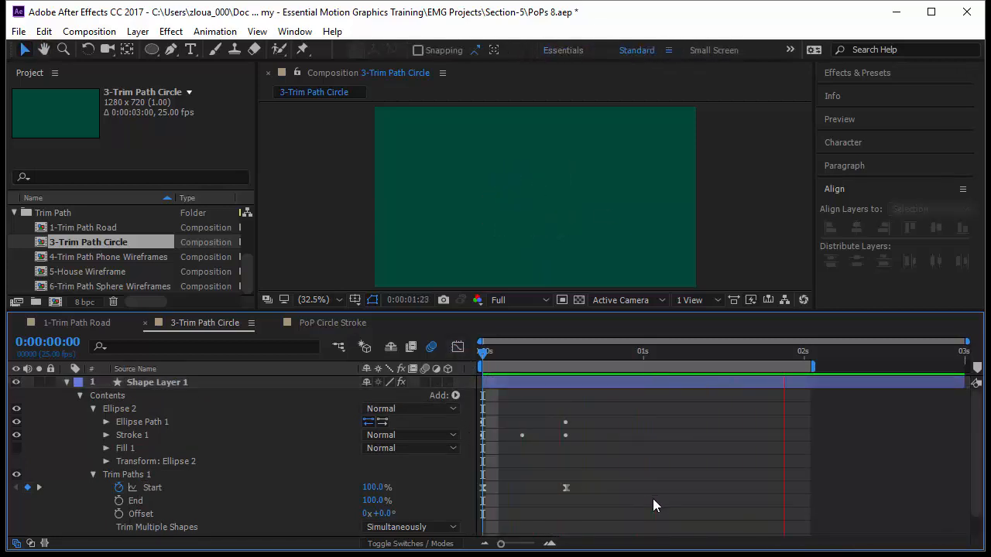